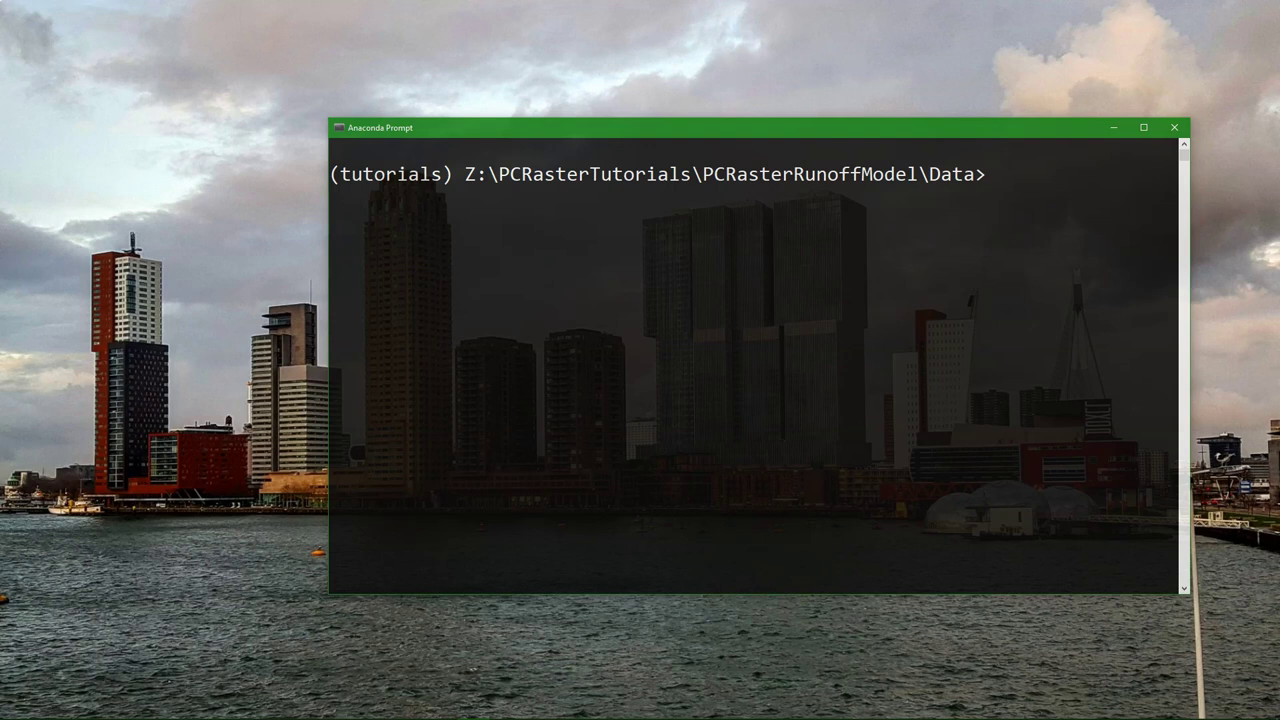
List the Data folder and its *.001 files, then run aguila --timesteps [1,10,1] q
click(1070, 194)
text(dir)
key(Return)
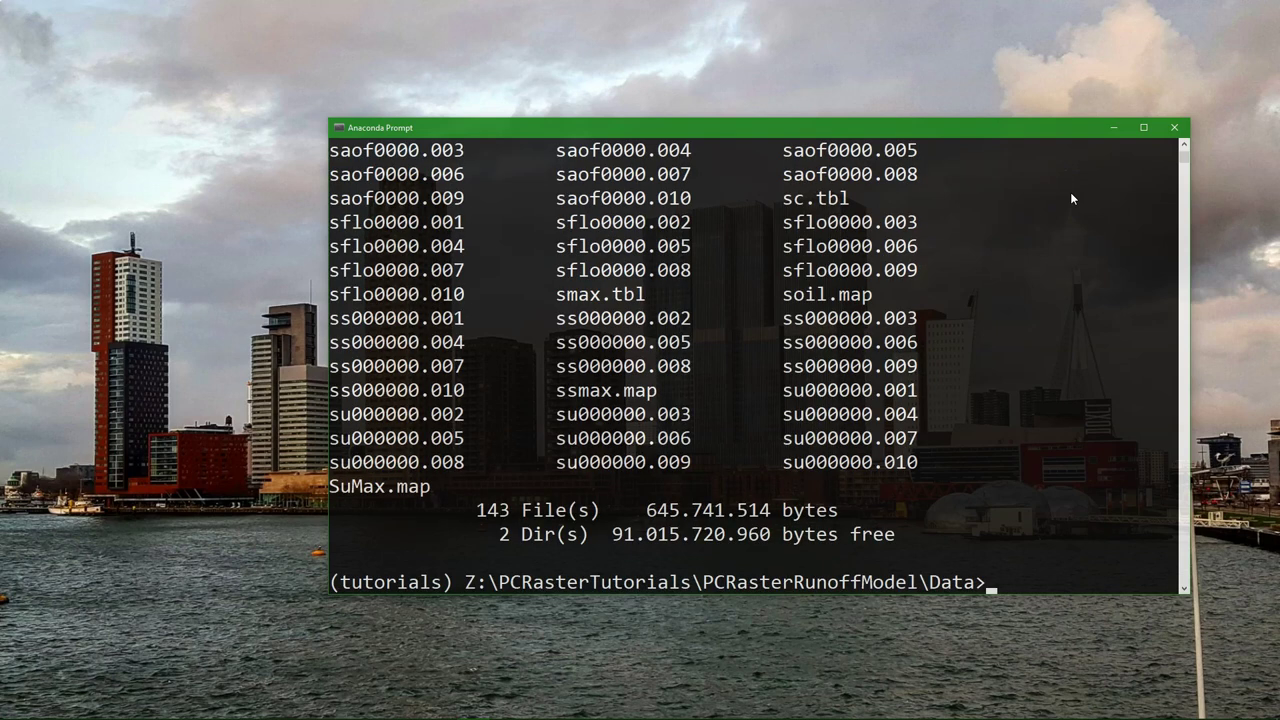
text(dir *.001)
key(Return)
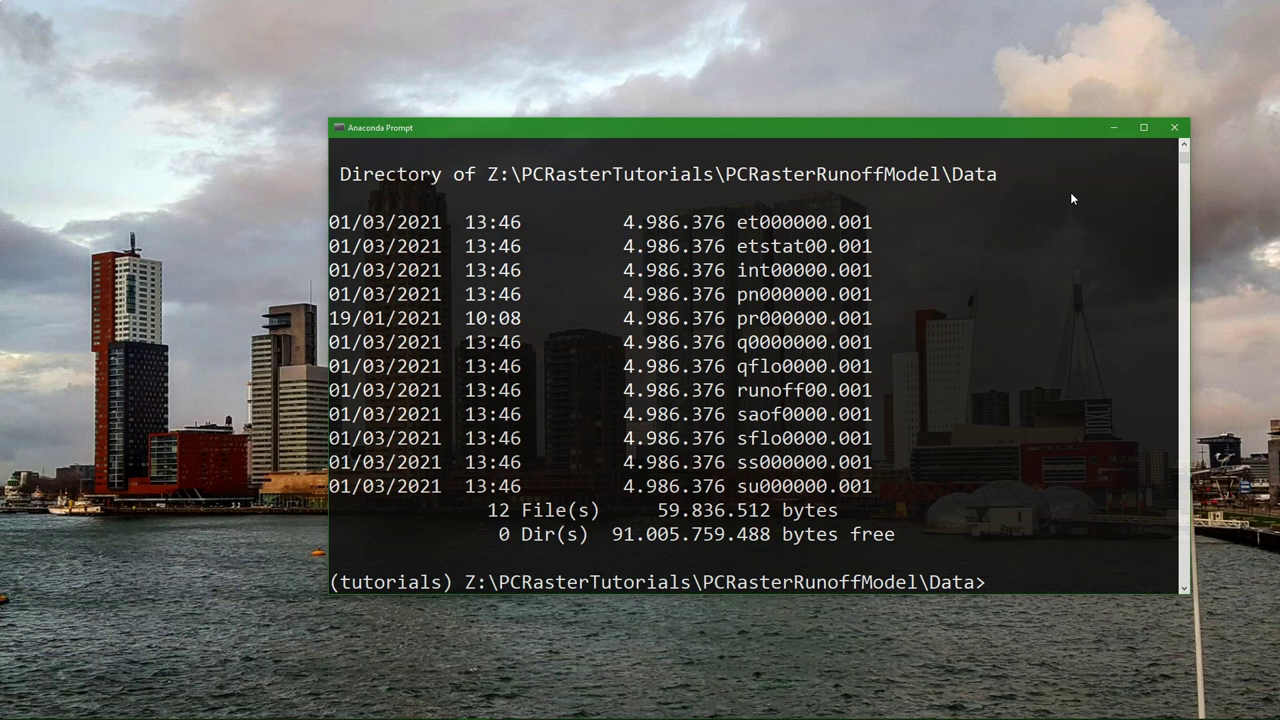
text(aguila --timesteps)
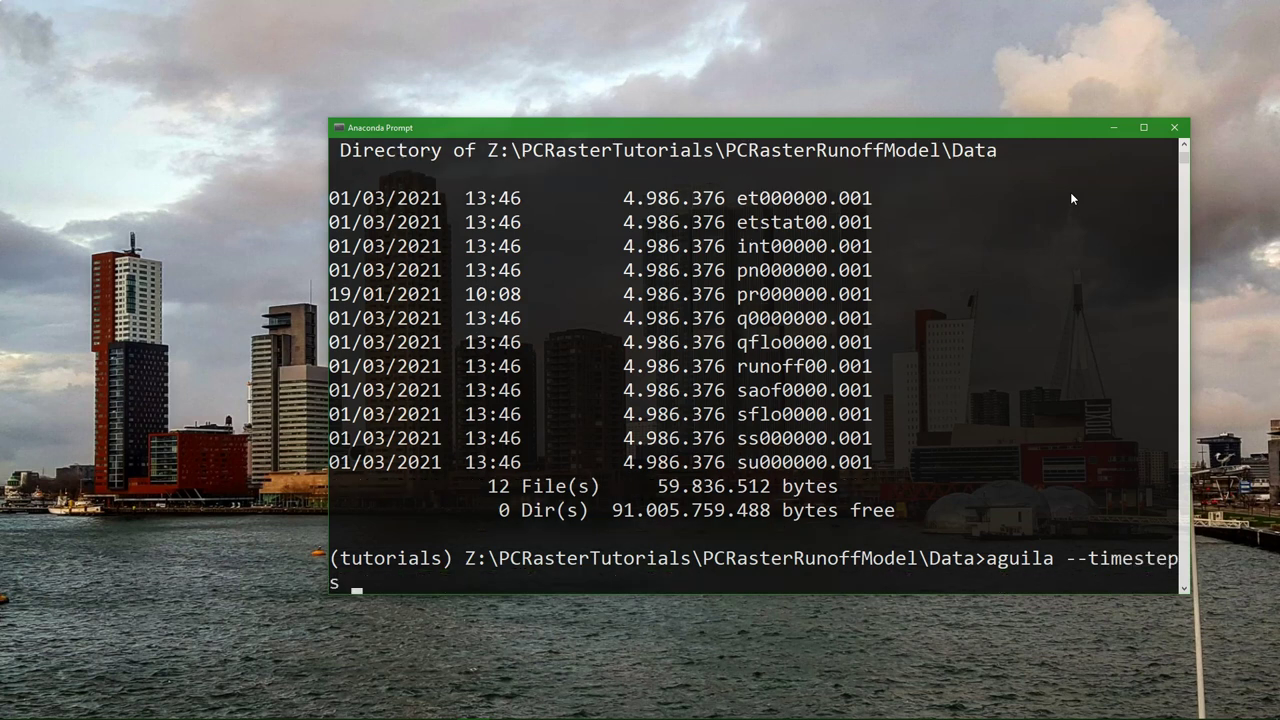
text( [1,10,1] q)
key(Return)
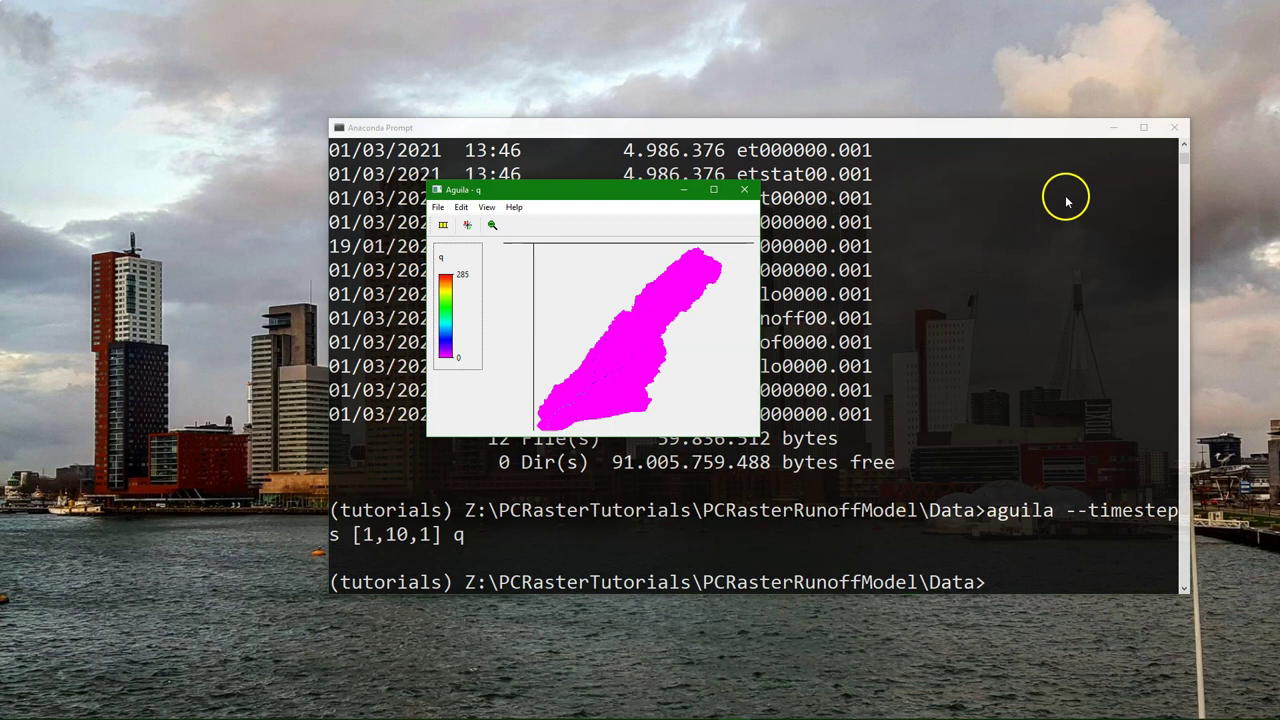
Enlarge the Aguila map window and zoom in on the catchment
drag(758, 436, 1013, 672)
scroll(751, 463, up, 5)
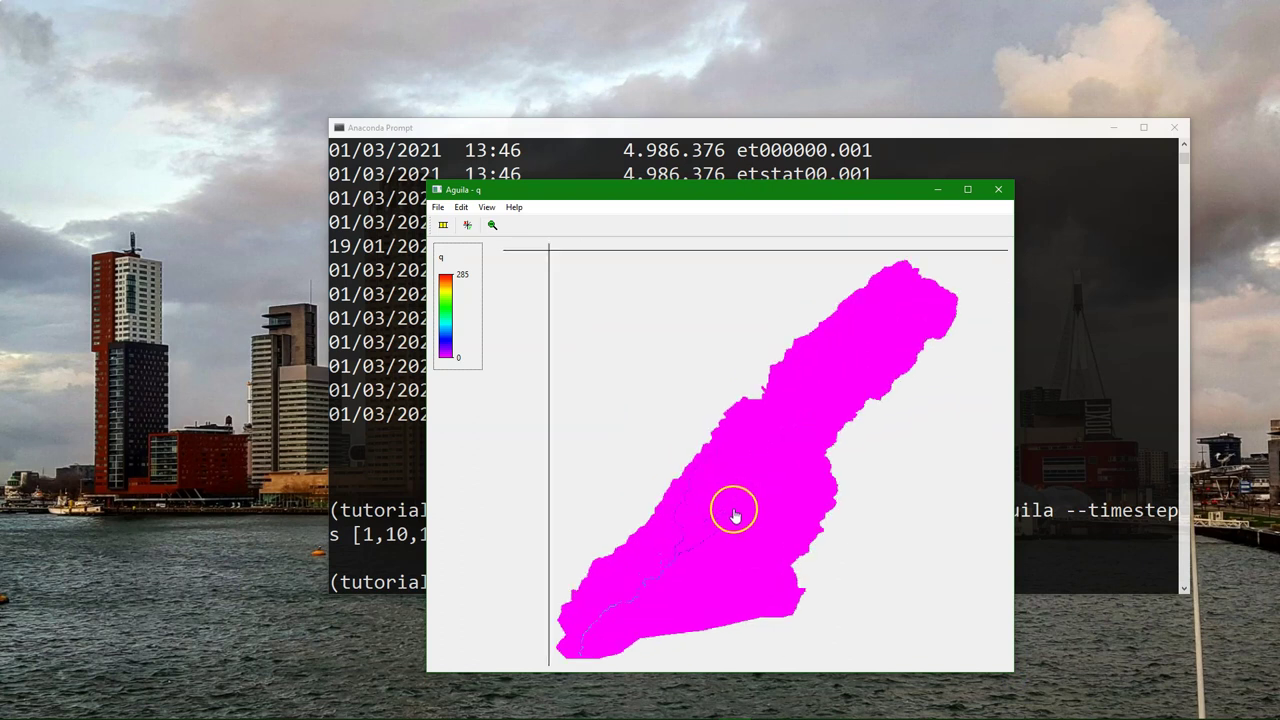
scroll(683, 420, up, 3)
drag(686, 429, 810, 455)
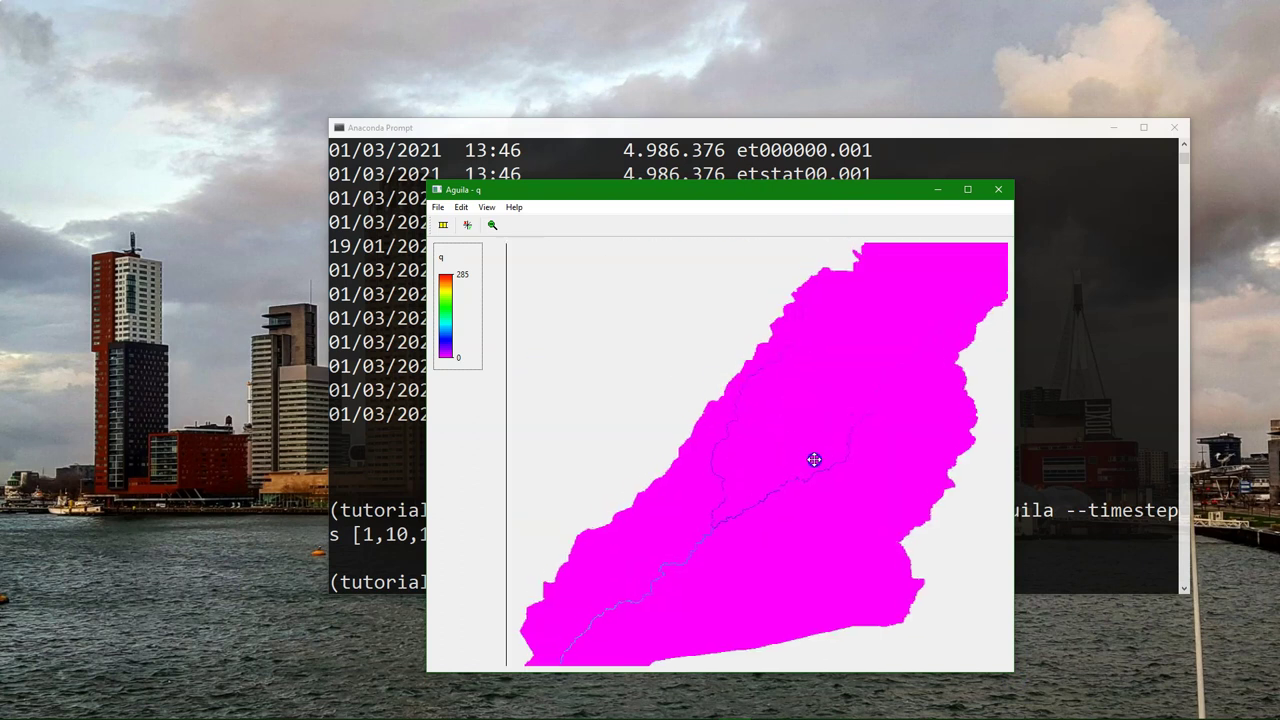
Restyle the q legend with Shifted logarithmic colour assignment and the yellow-to-blue palette
double_click(445, 310)
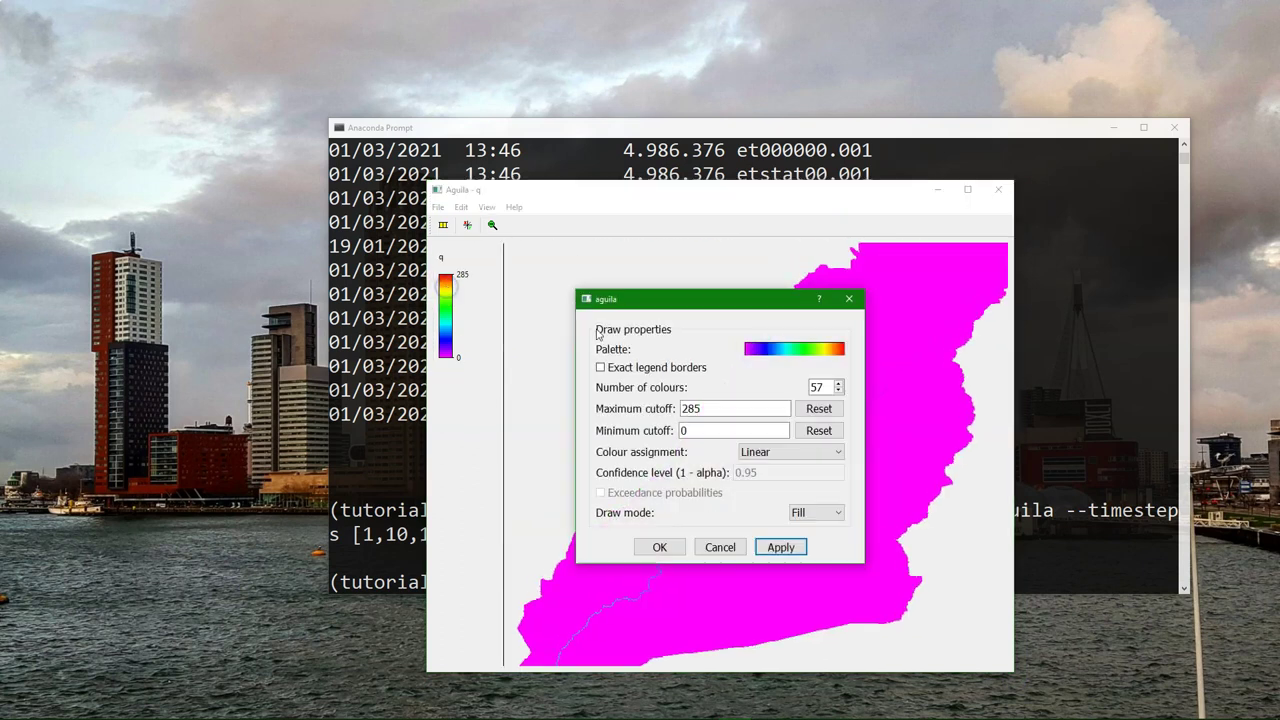
click(789, 452)
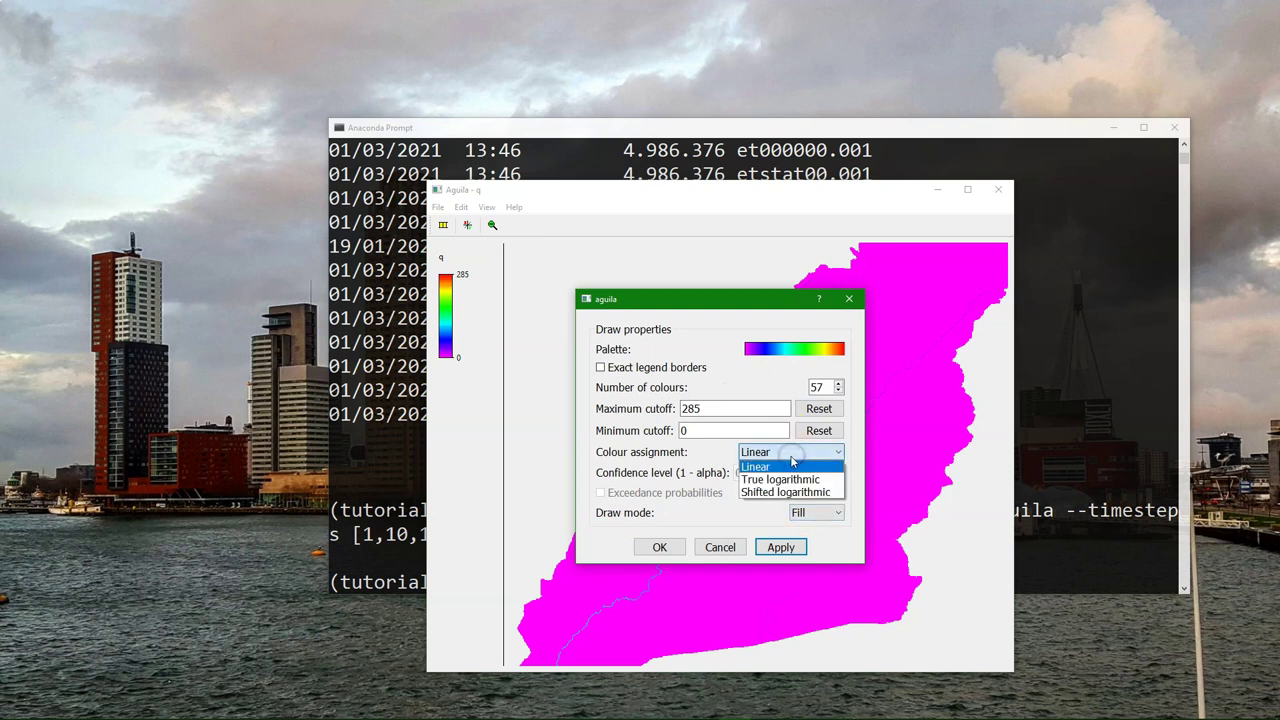
click(786, 492)
click(788, 350)
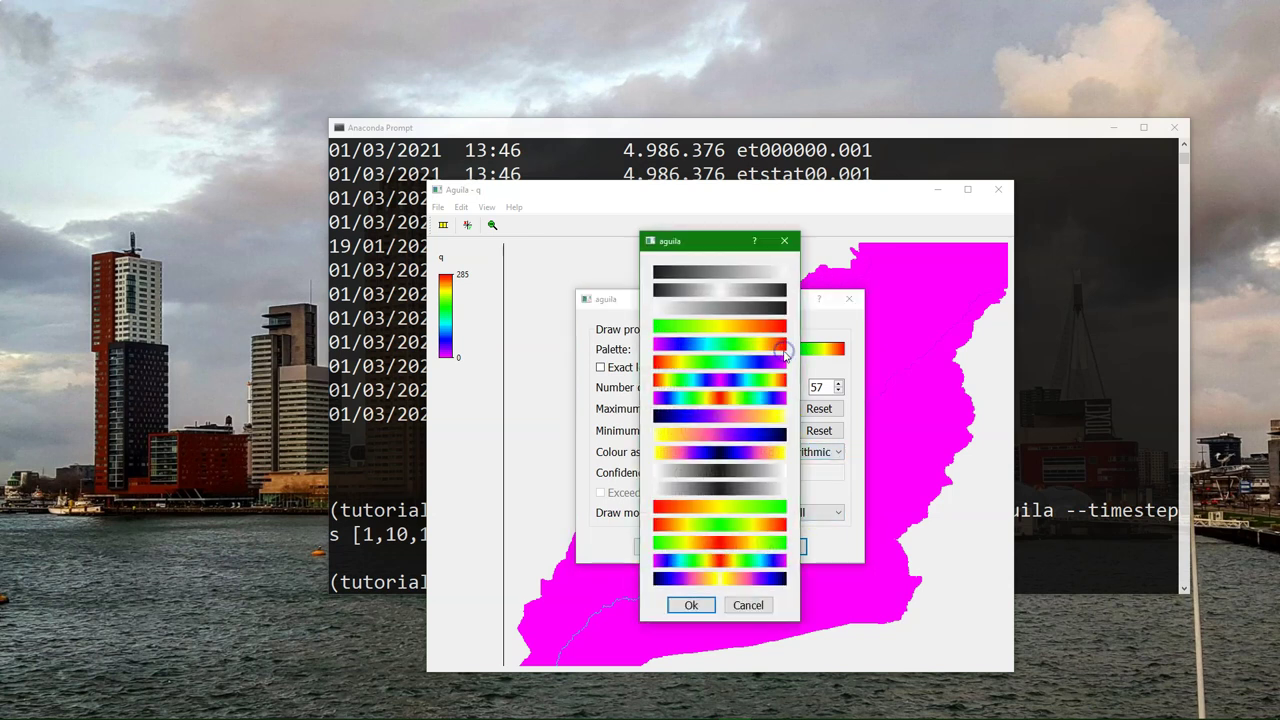
click(715, 438)
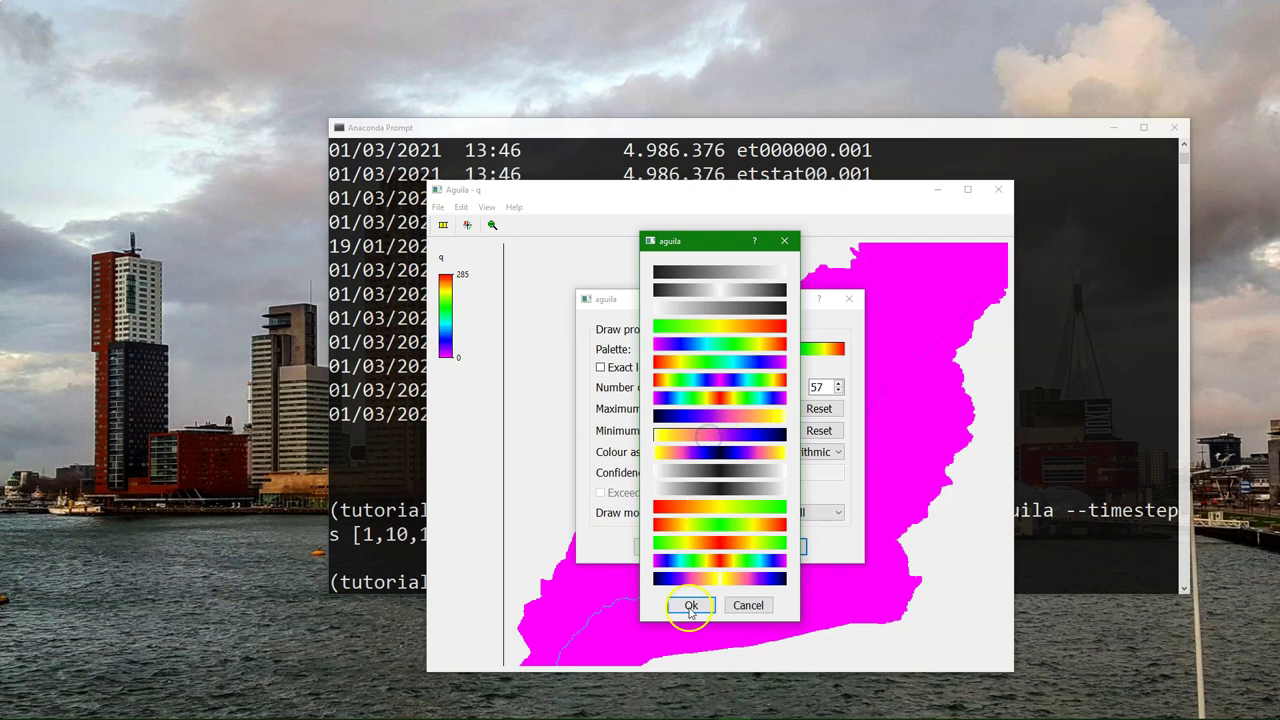
click(690, 605)
click(659, 547)
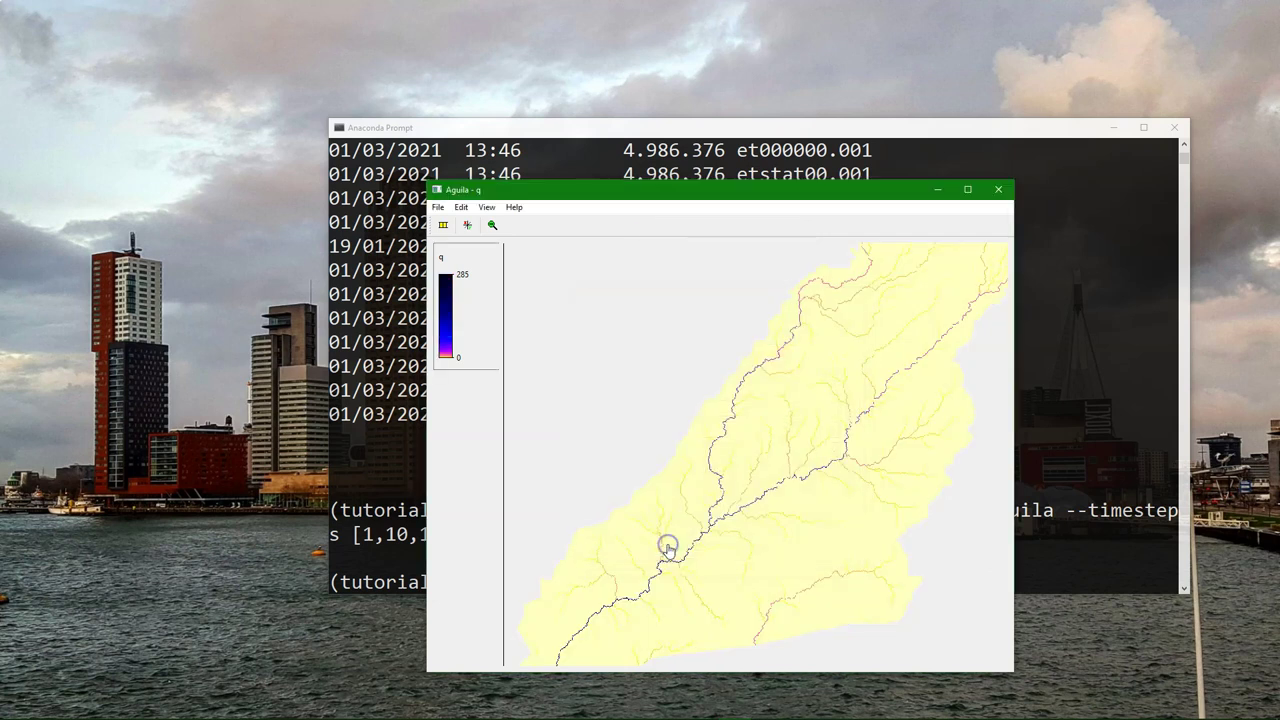
Play q through all ten time steps in the Animation Dialog, then close Aguila
click(443, 224)
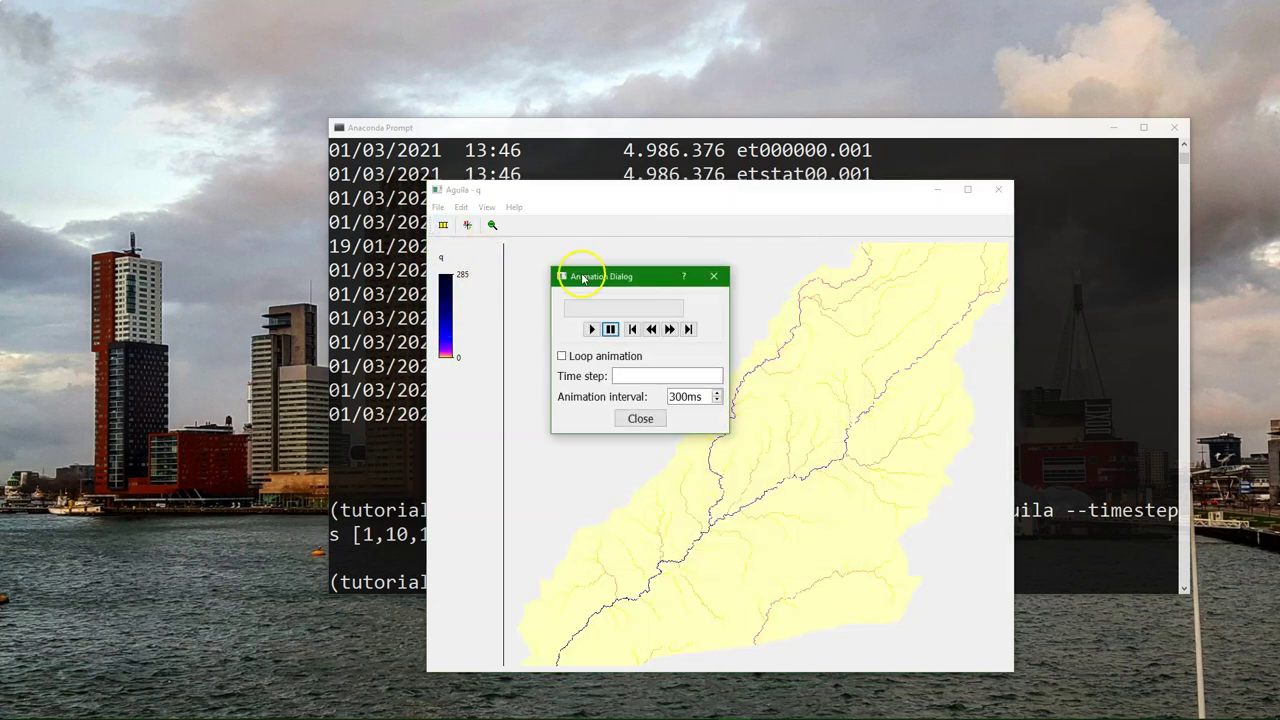
drag(583, 276, 547, 242)
click(556, 293)
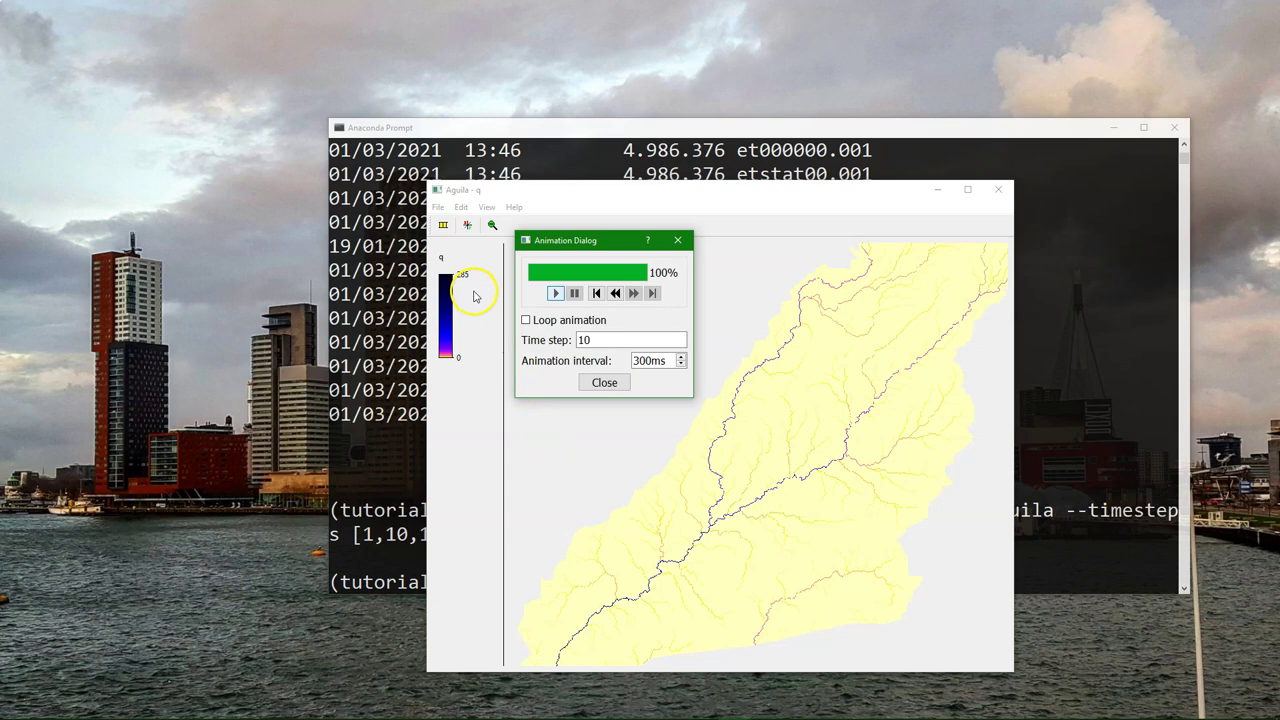
key(alt+F4)
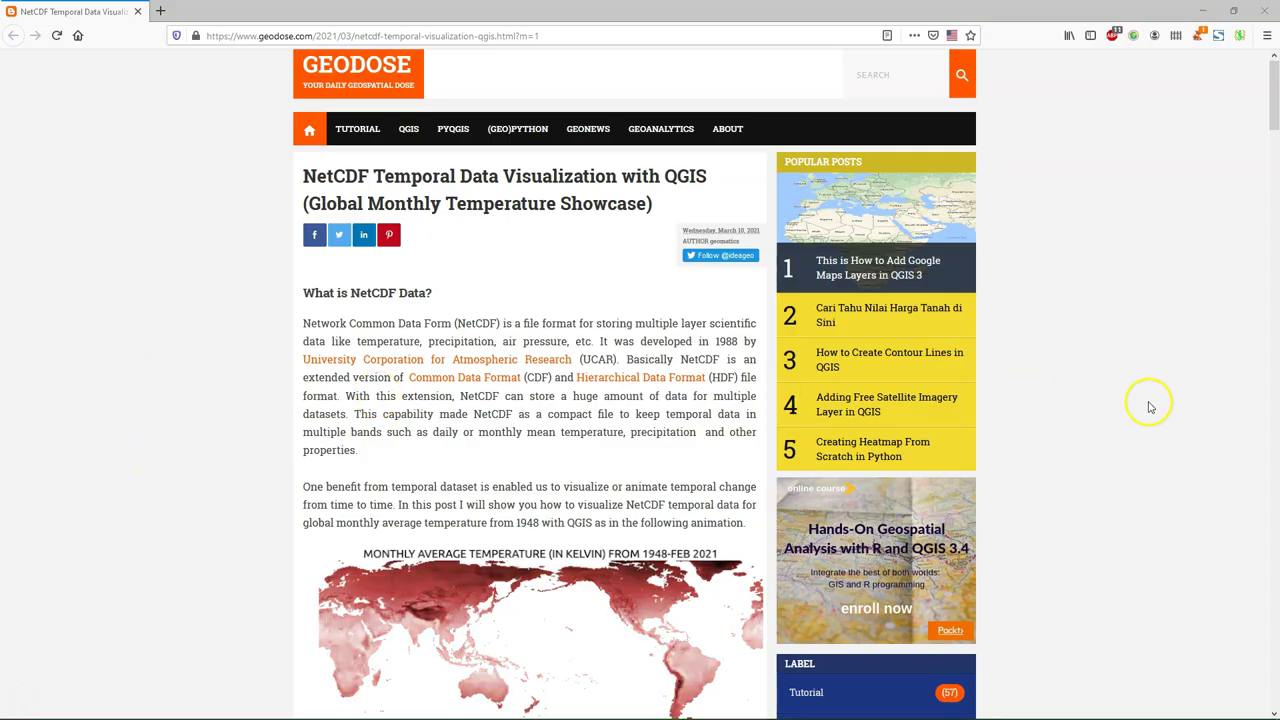
Scroll through the Geodose NetCDF article's date-range code and temporal controller figures to the end
scroll(1094, 431, down, 2)
scroll(1081, 448, down, 2)
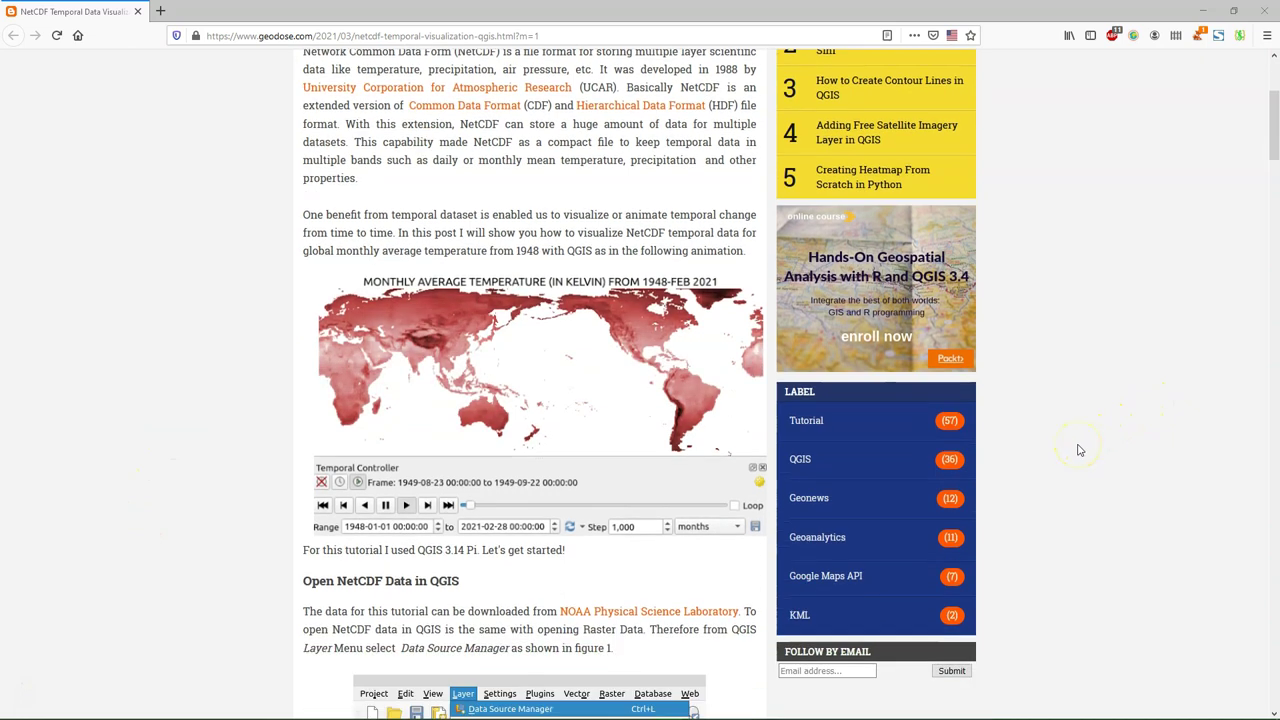
scroll(1078, 452, down, 2)
scroll(1075, 450, down, 1)
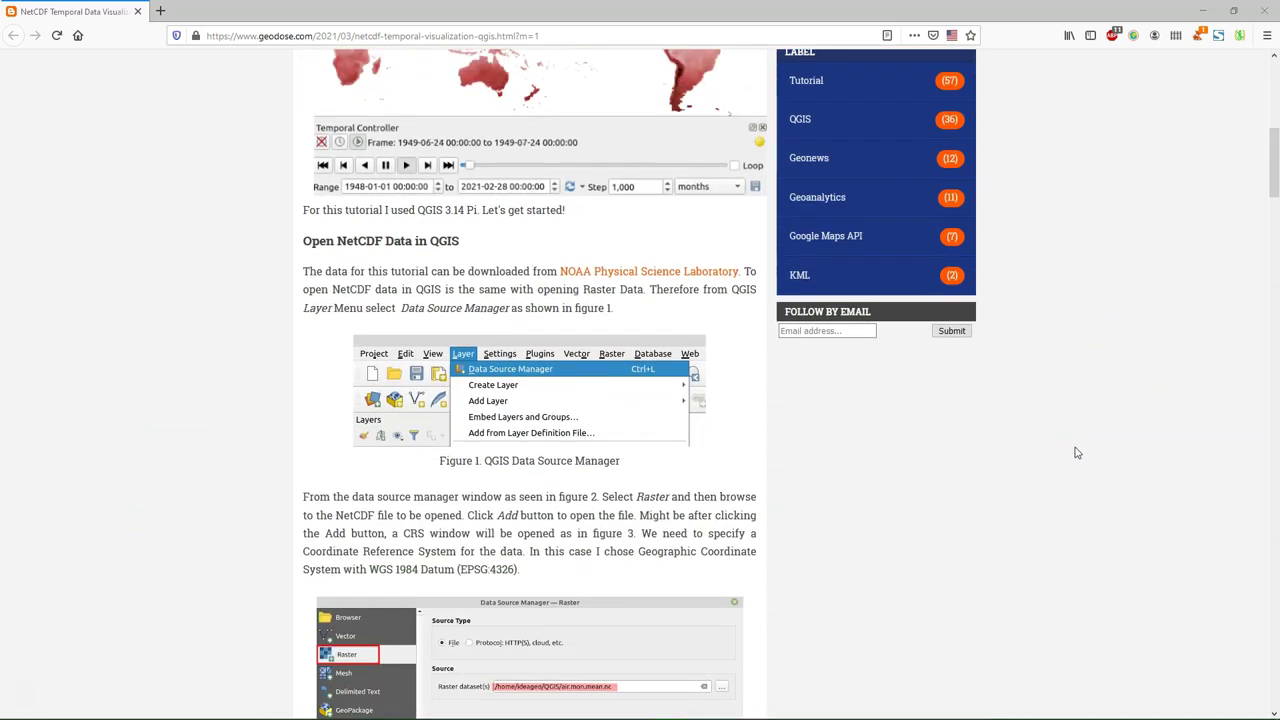
scroll(1074, 449, down, 2)
scroll(874, 451, down, 8)
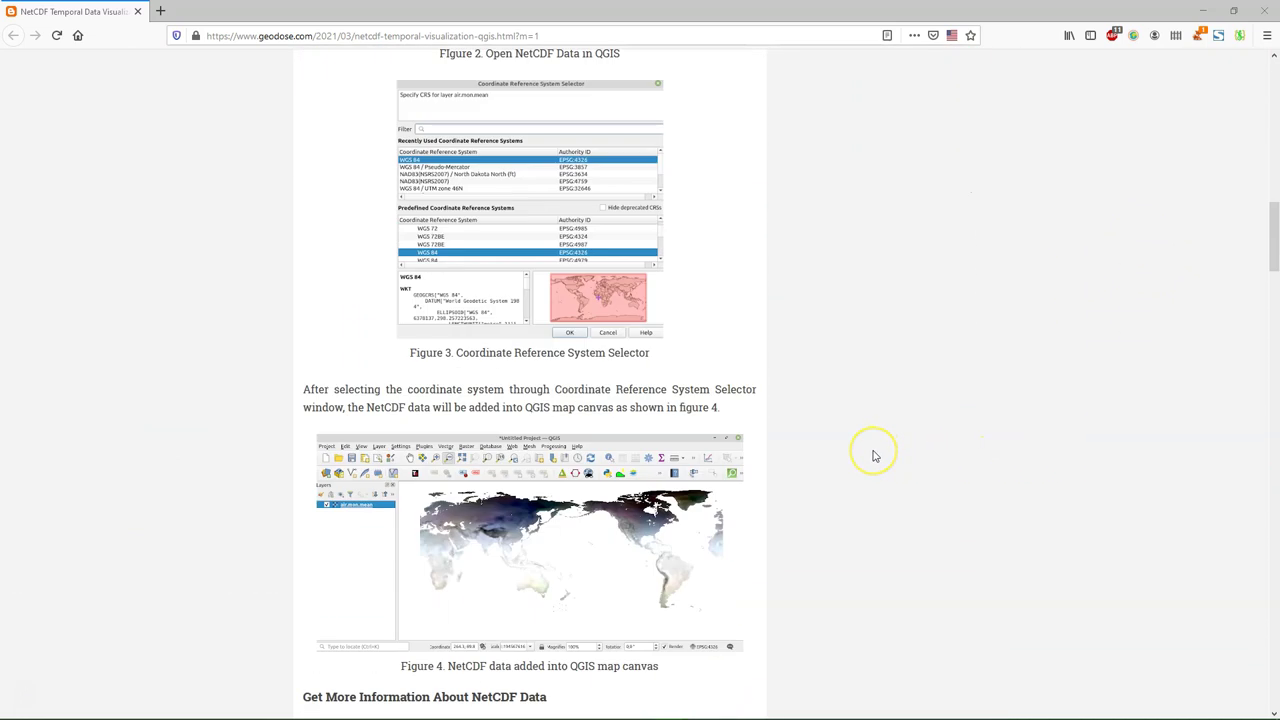
scroll(873, 456, down, 8)
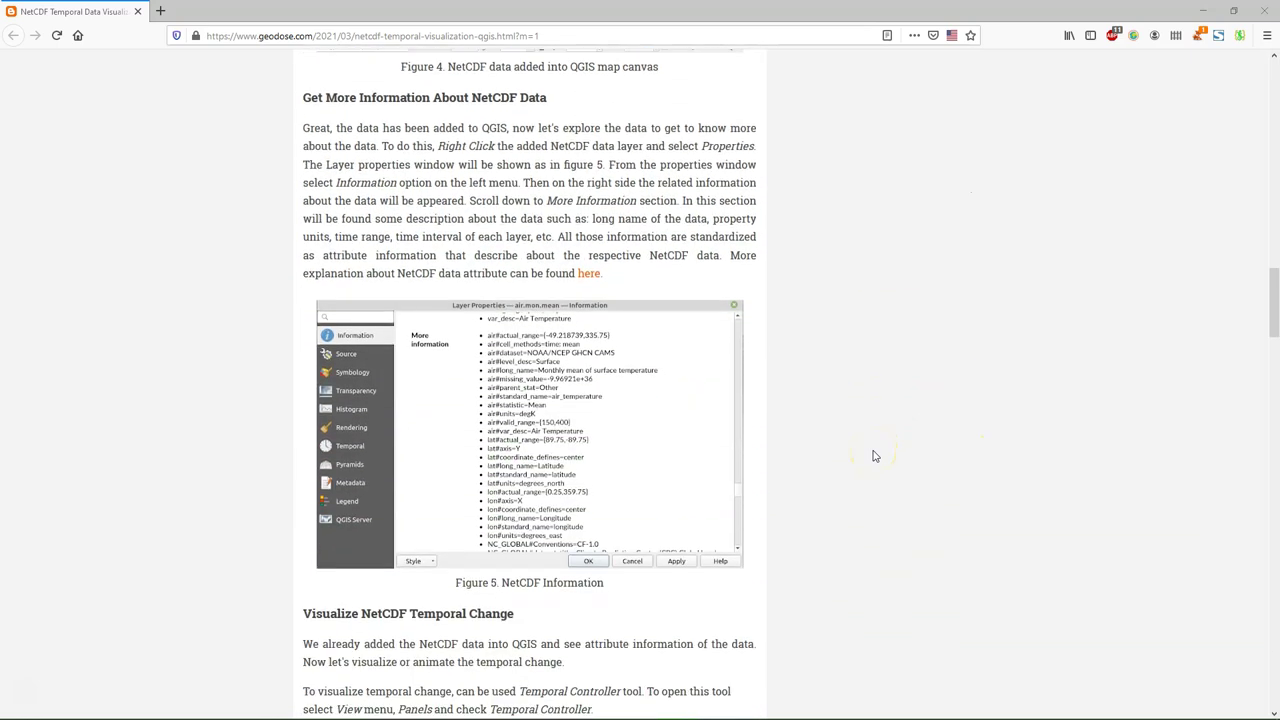
scroll(862, 458, down, 4)
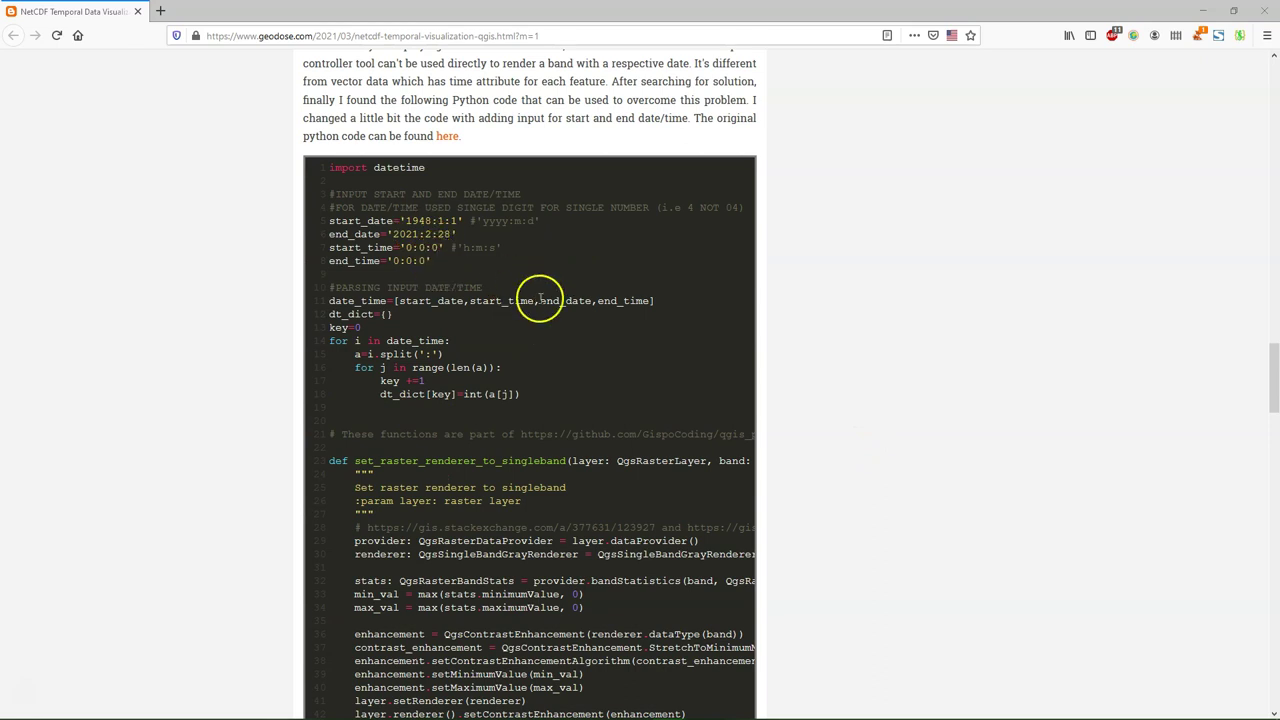
scroll(540, 300, down, 5)
scroll(541, 316, down, 6)
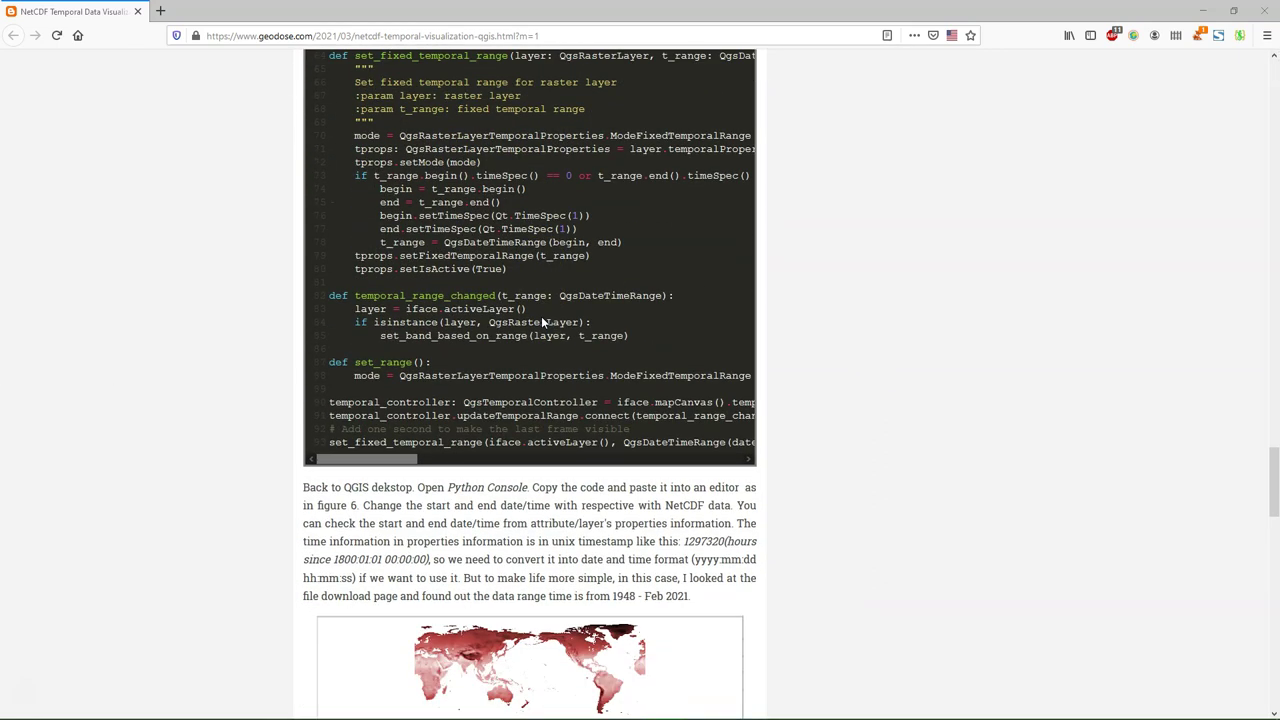
scroll(541, 316, down, 7)
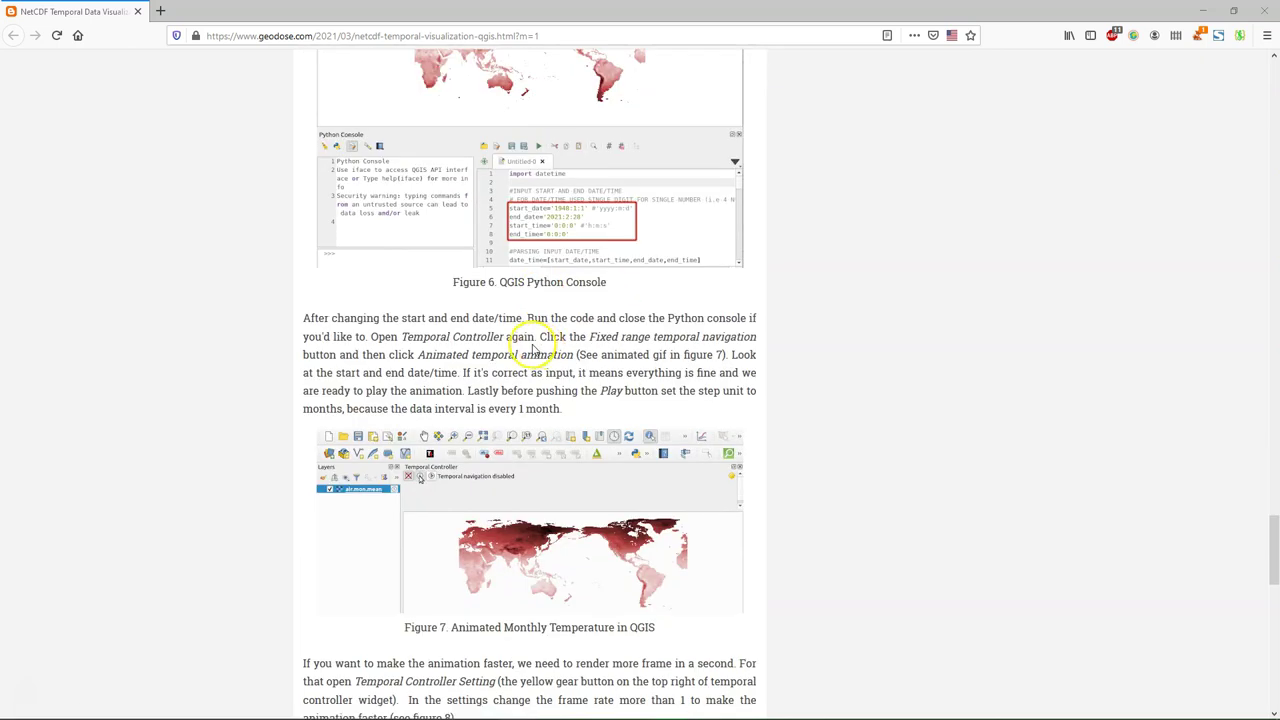
scroll(530, 345, down, 2)
scroll(340, 350, down, 2)
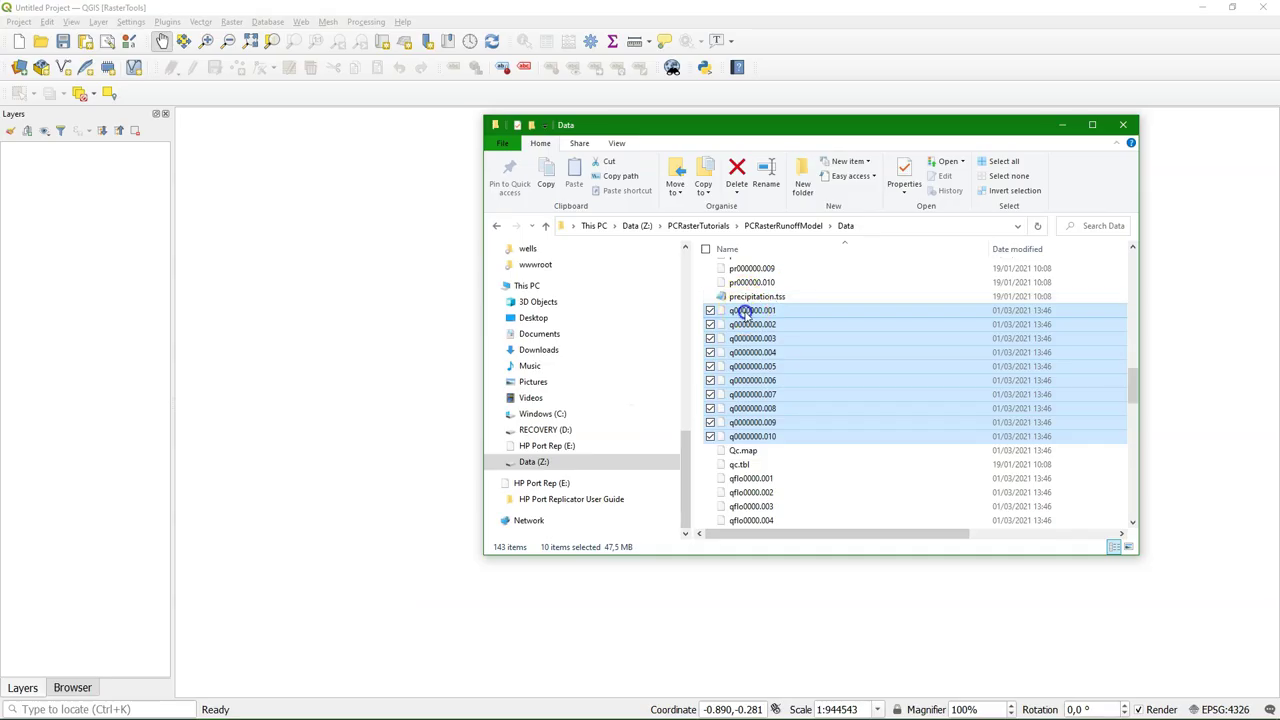
Add the ten q0000000 rasters as layers and reorder them with the 112.014 layer on top
drag(749, 312, 383, 287)
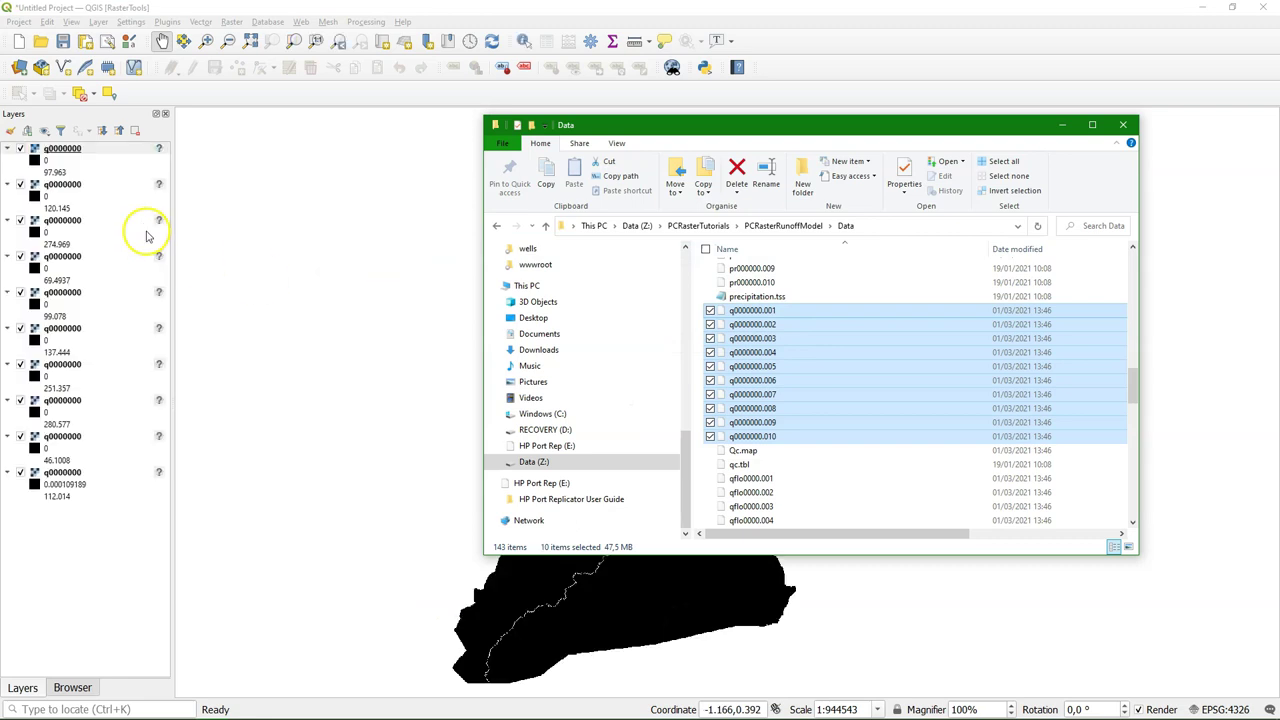
click(1062, 124)
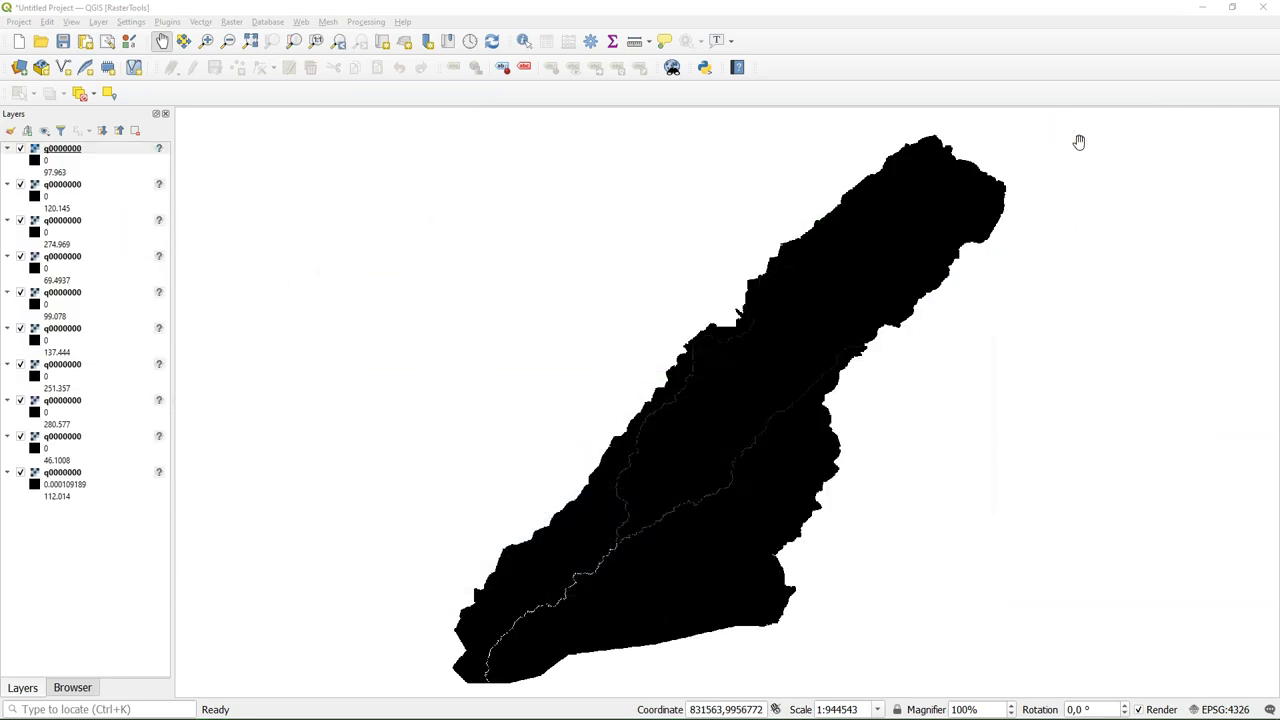
click(61, 153)
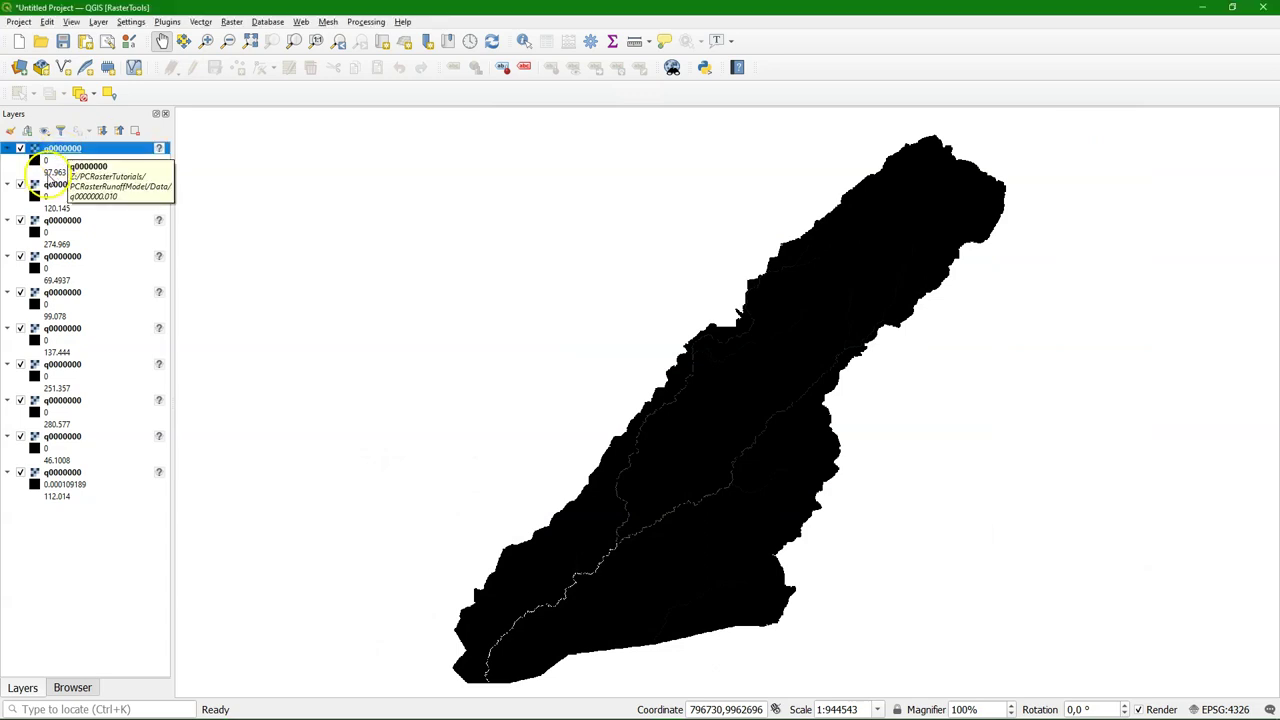
drag(49, 183, 88, 150)
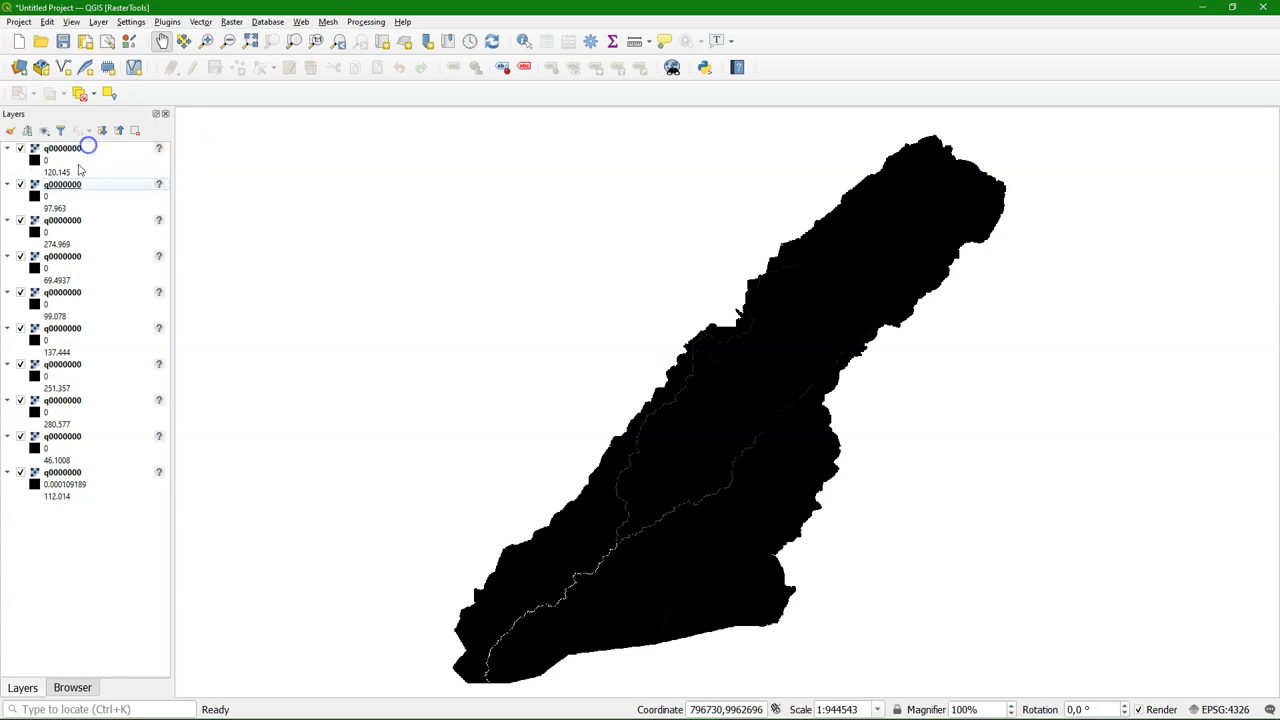
drag(77, 218, 108, 148)
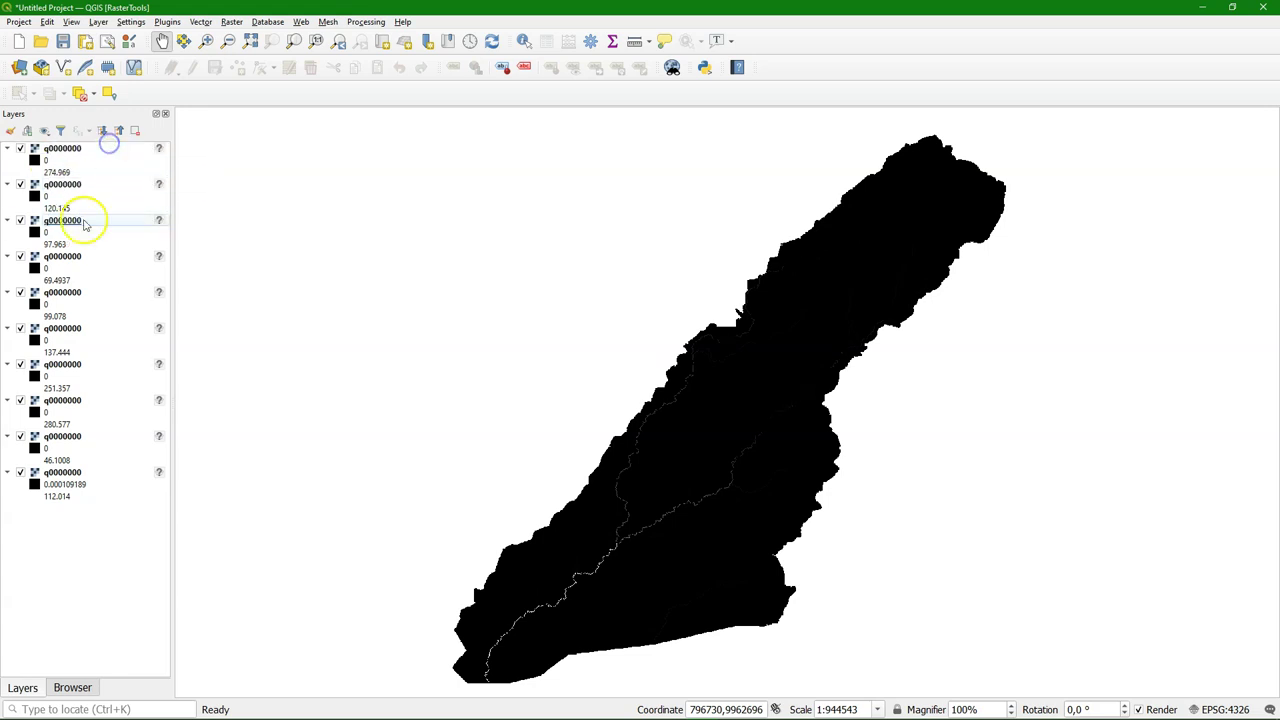
click(62, 256)
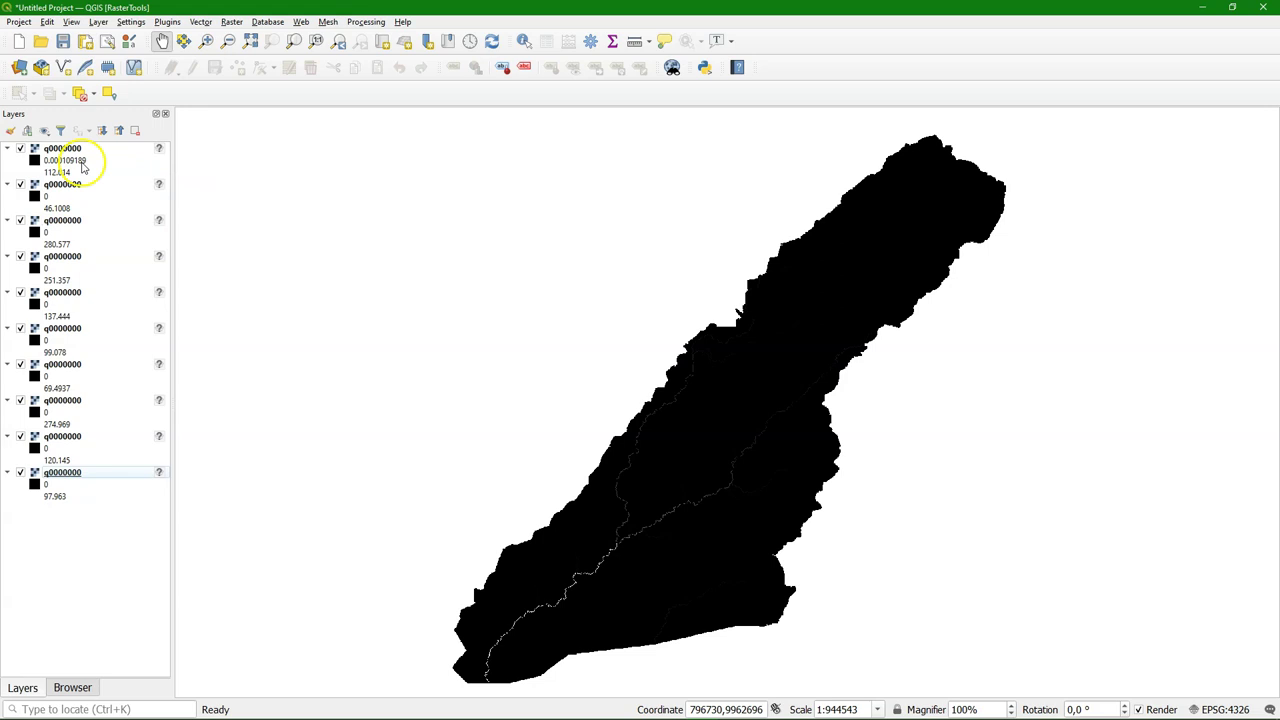
Build a temporary virtual raster from all ten discharge layers, each input in a separate band
click(232, 22)
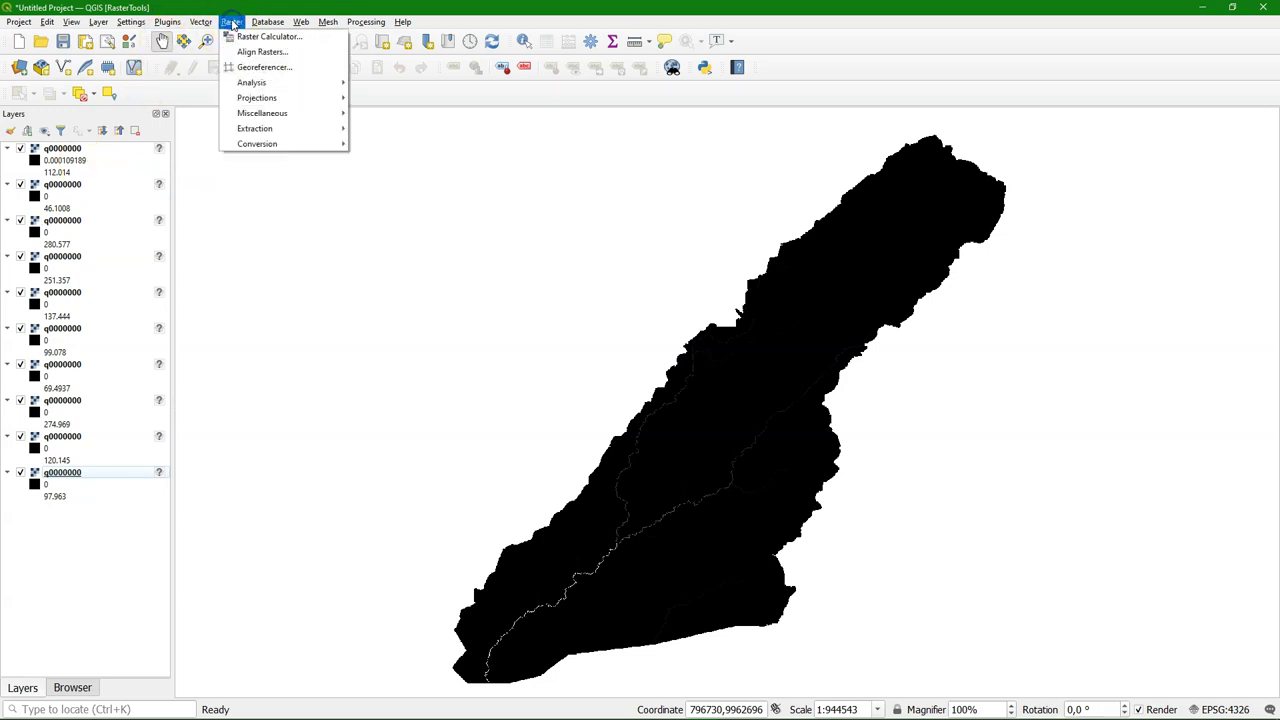
mouse_move(265, 117)
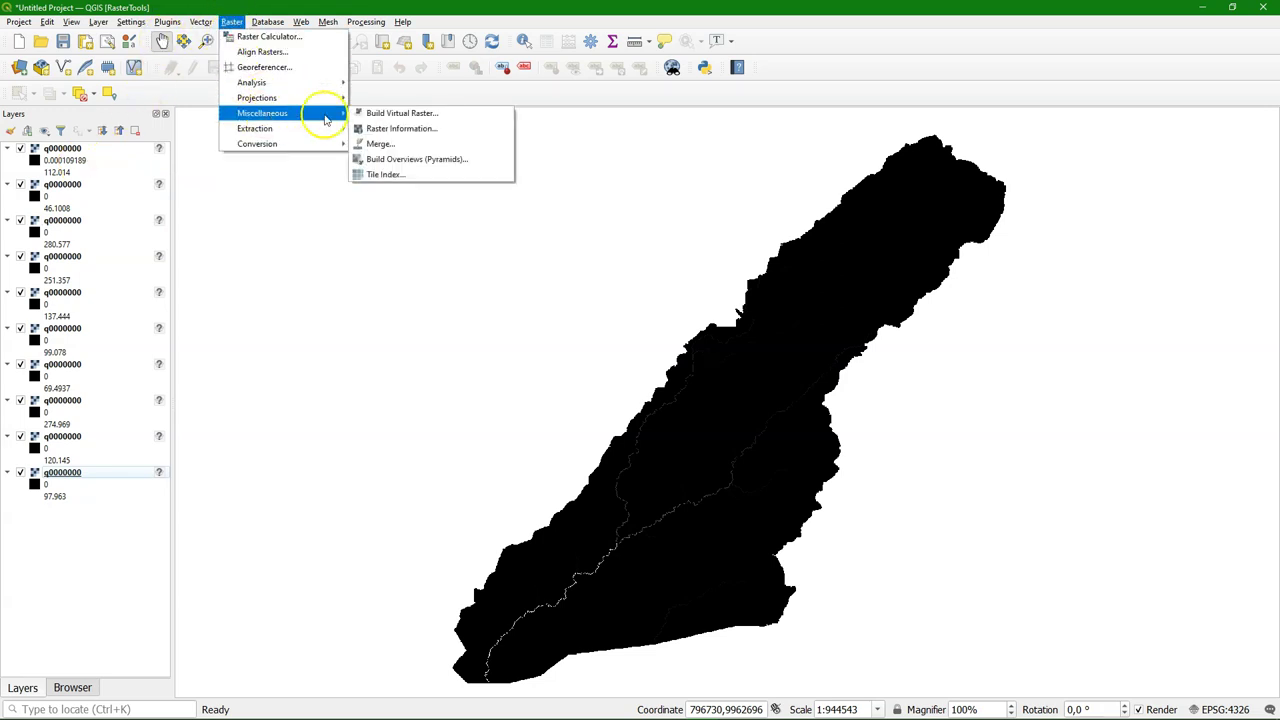
click(392, 116)
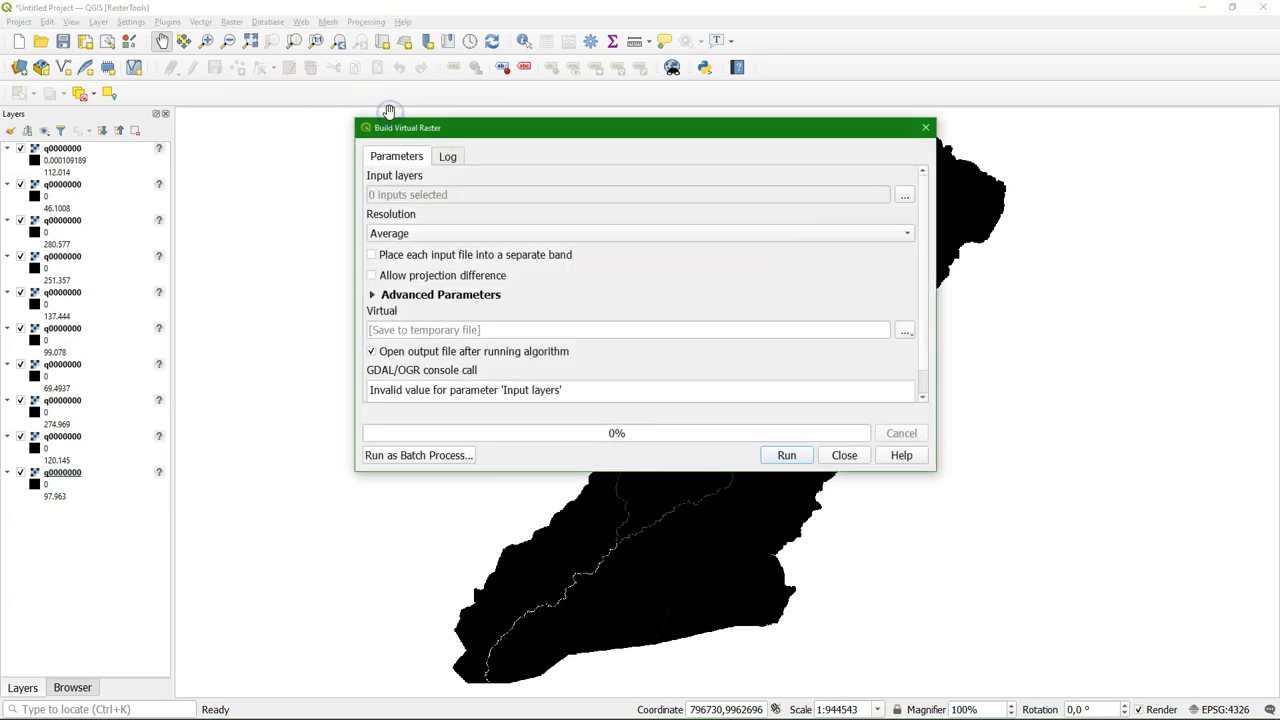
click(904, 196)
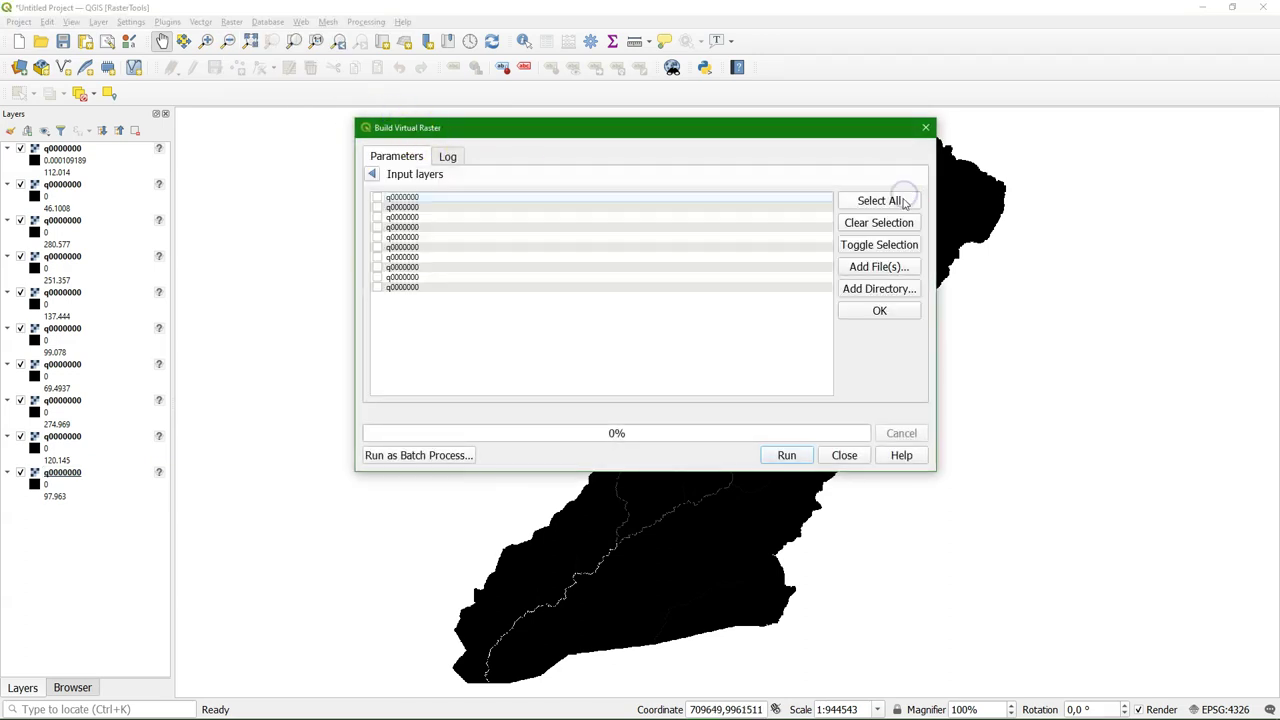
click(882, 202)
click(372, 174)
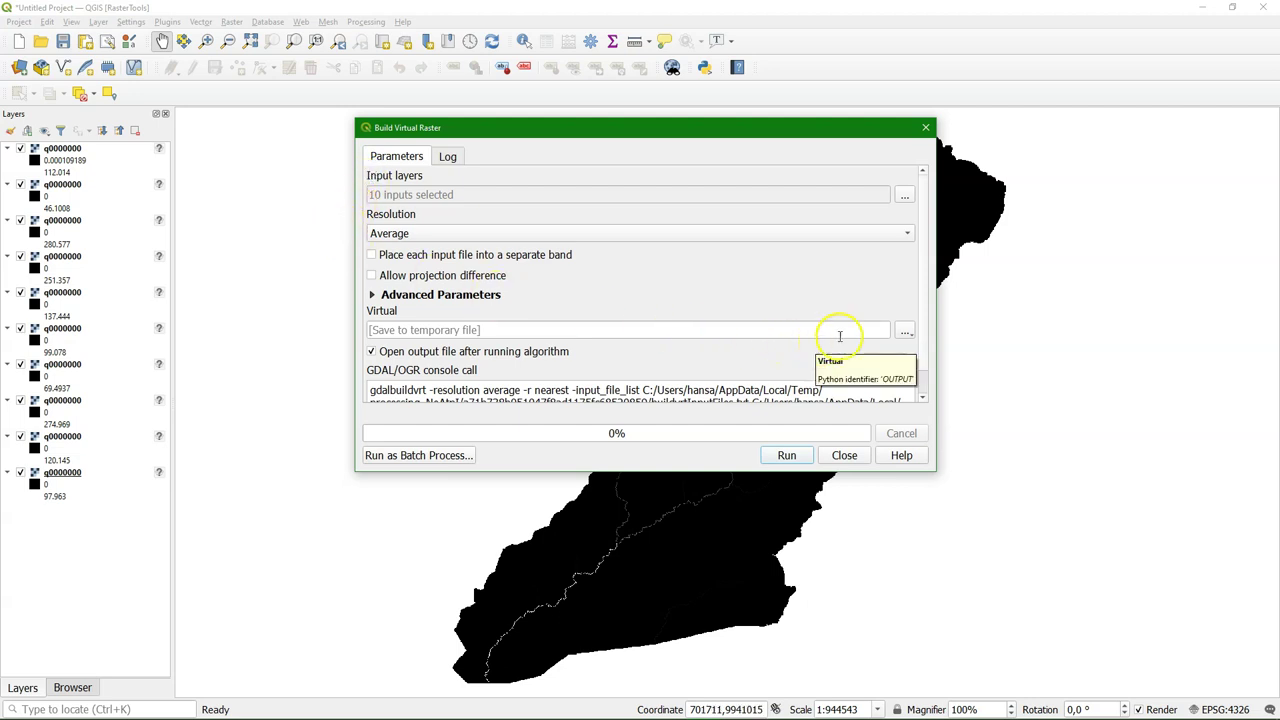
click(372, 255)
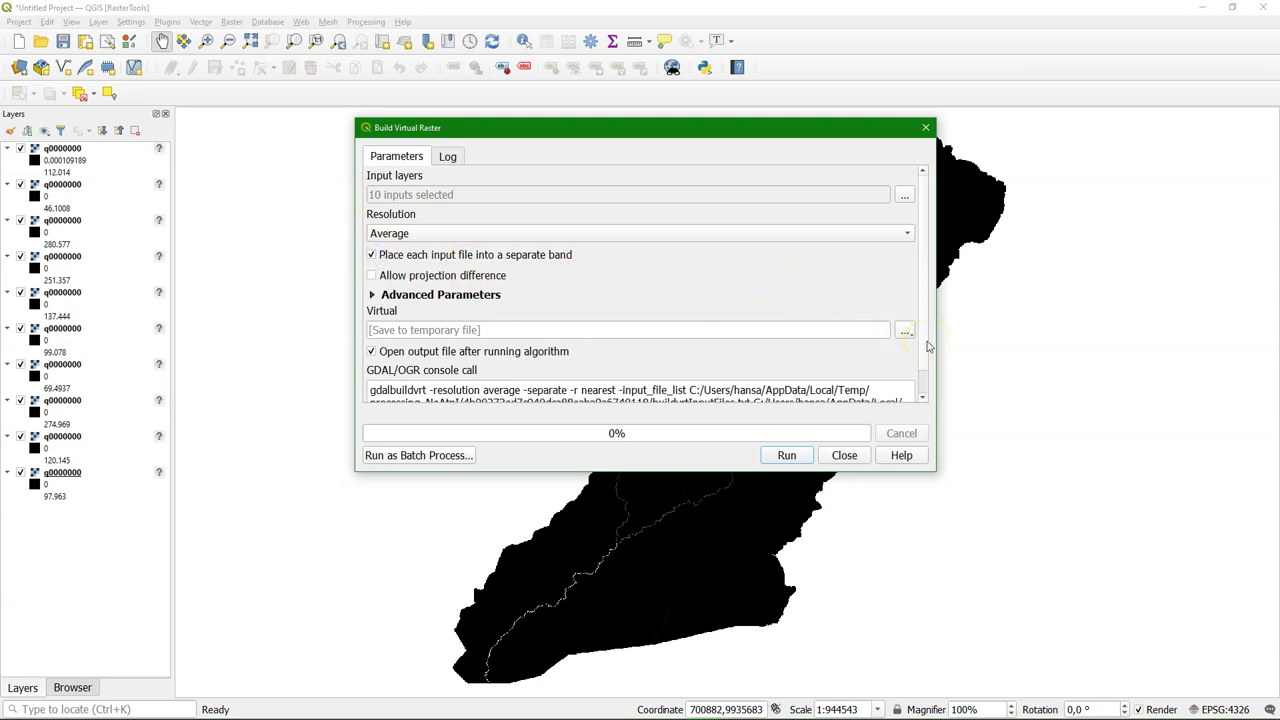
click(790, 456)
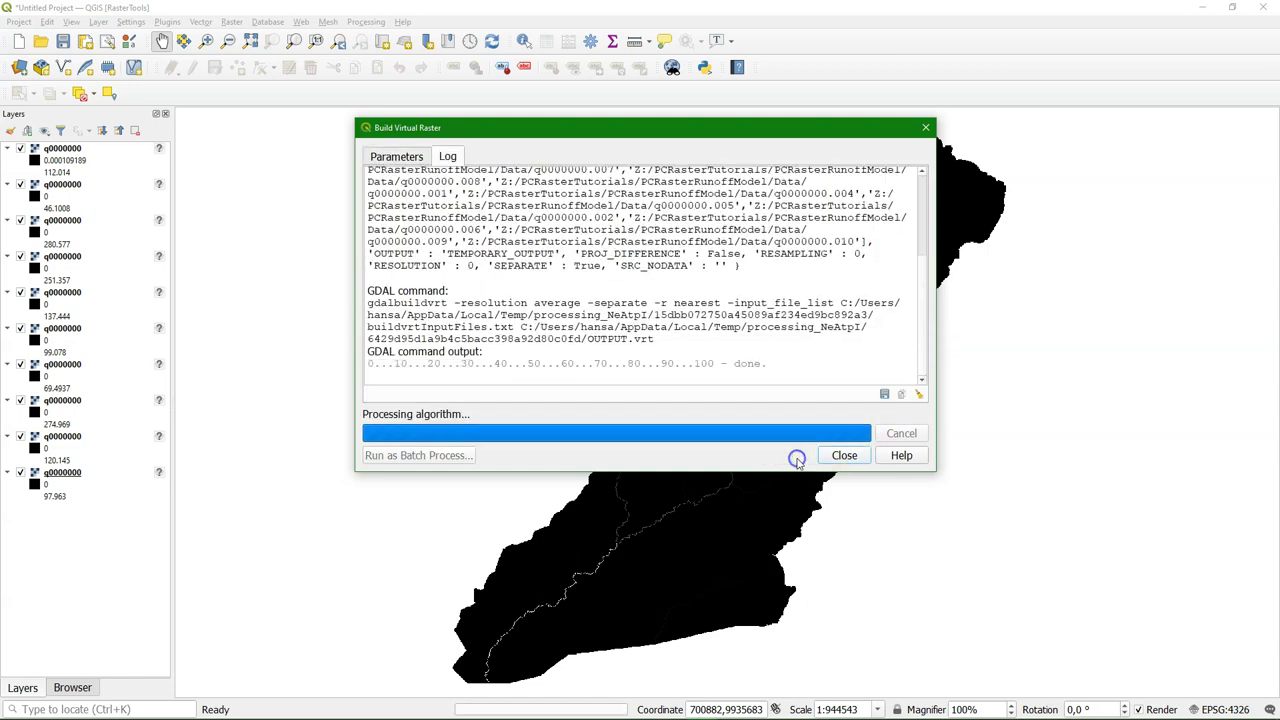
click(864, 457)
click(853, 458)
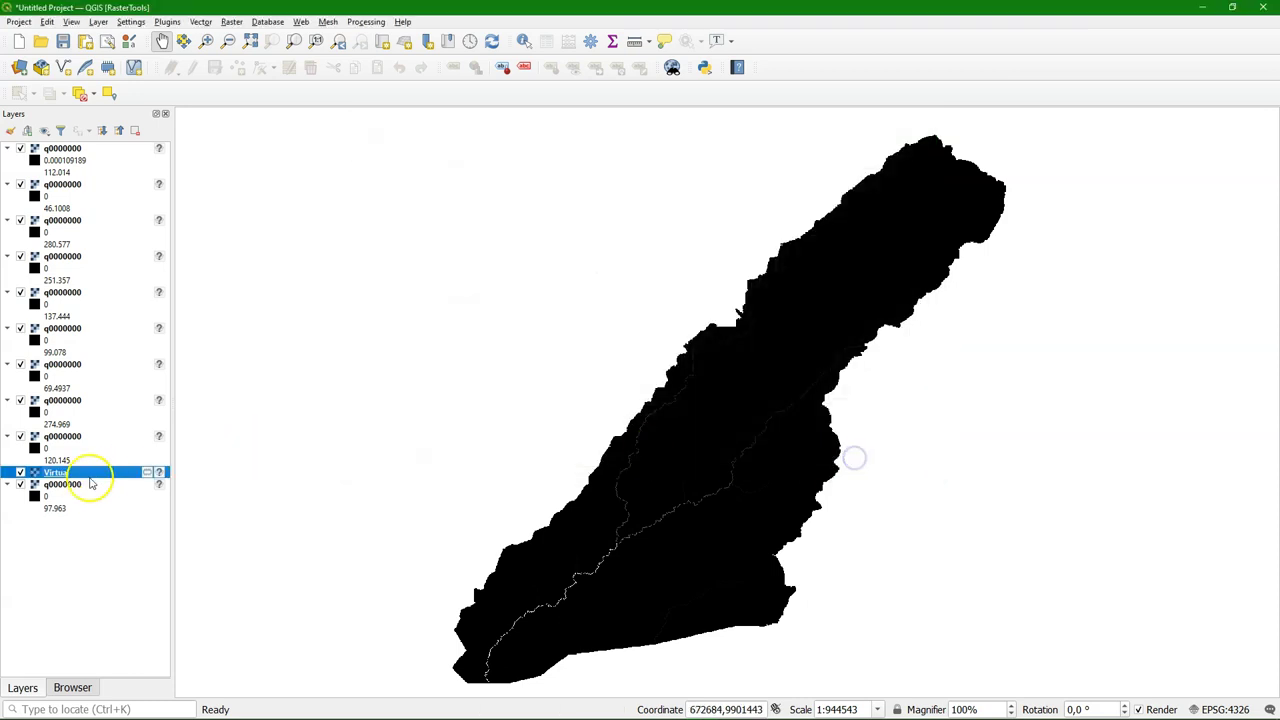
Move the Virtual layer to the top of the Layers panel
right_click(60, 472)
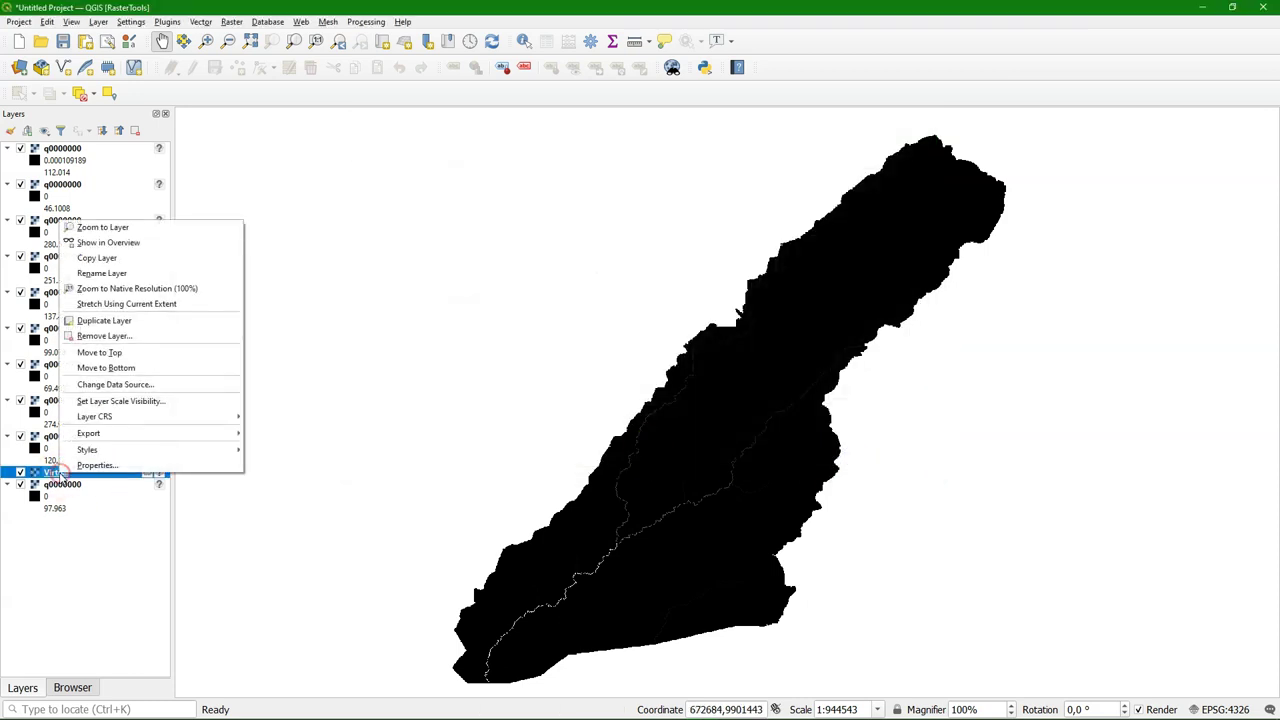
click(125, 352)
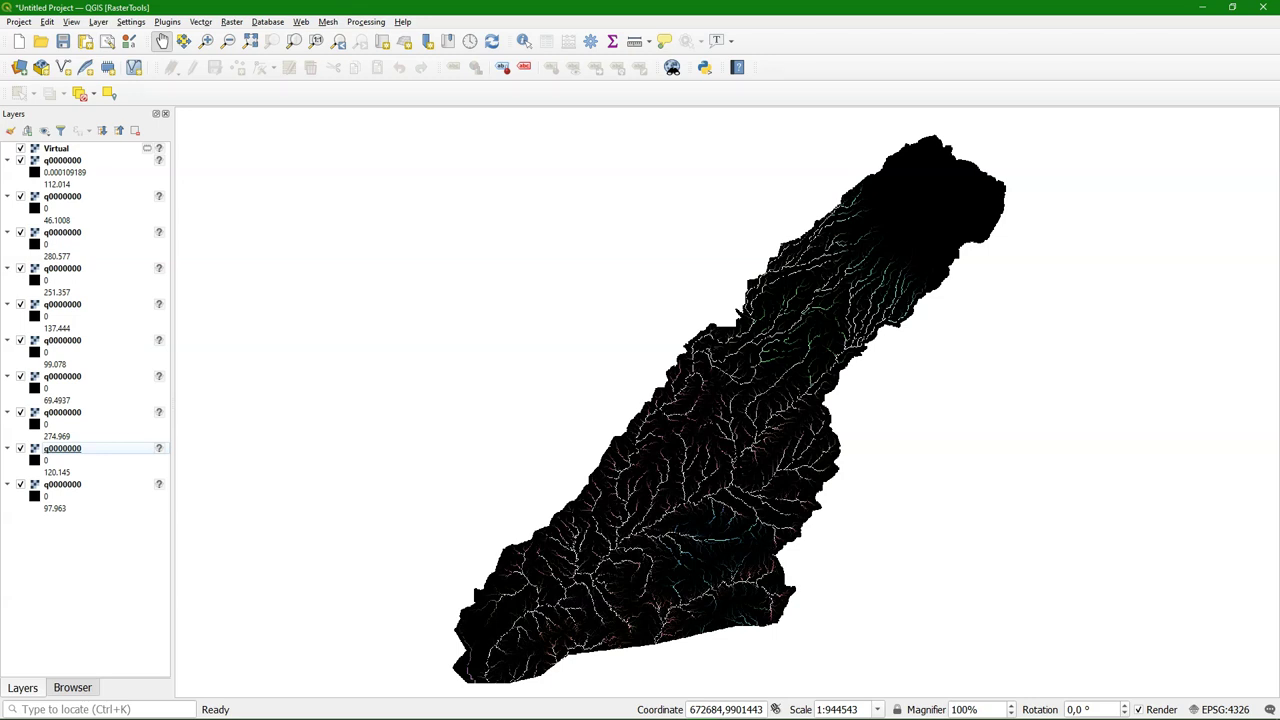
Select all ten q0000000 layers and remove them from the project
click(62, 161)
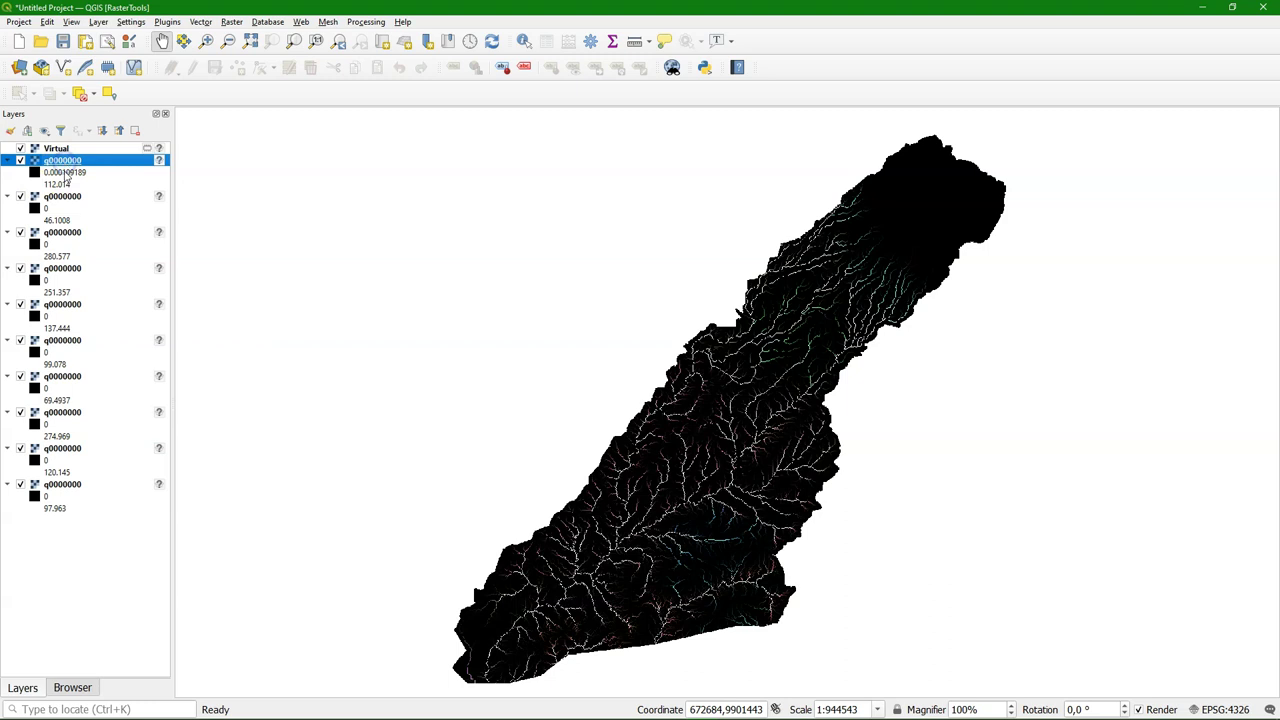
shift+click(68, 486)
right_click(72, 488)
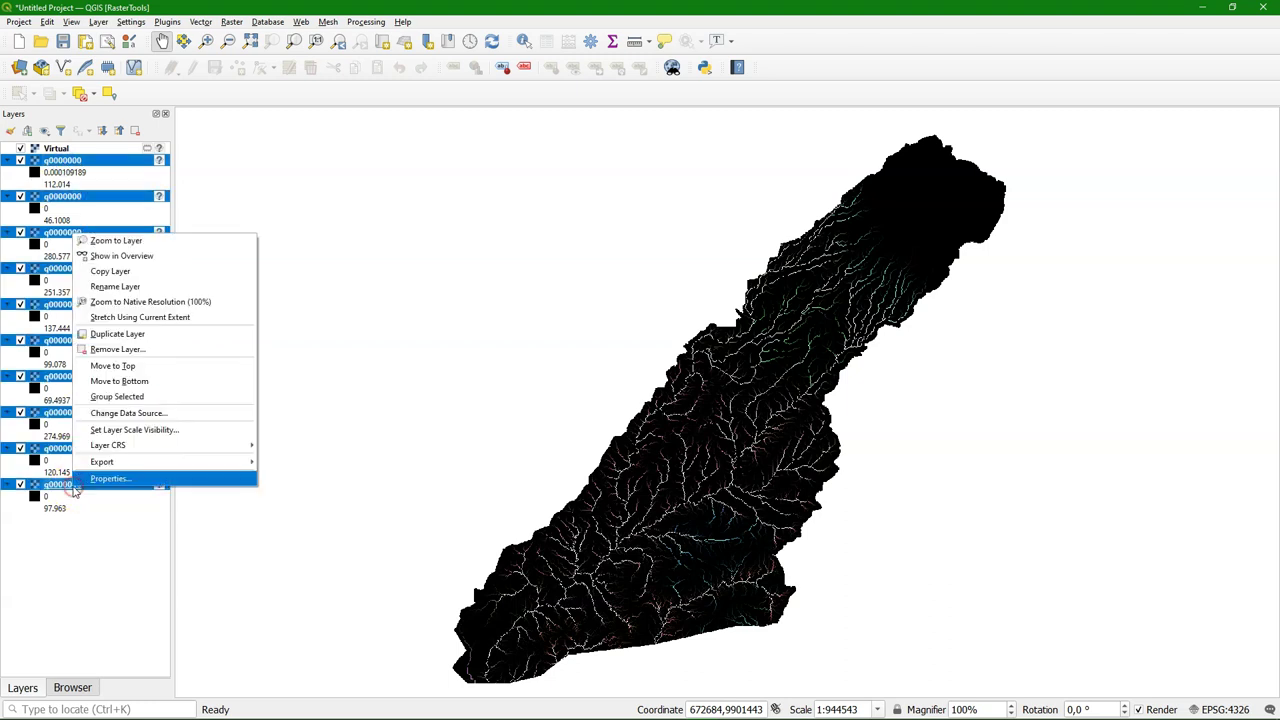
click(131, 350)
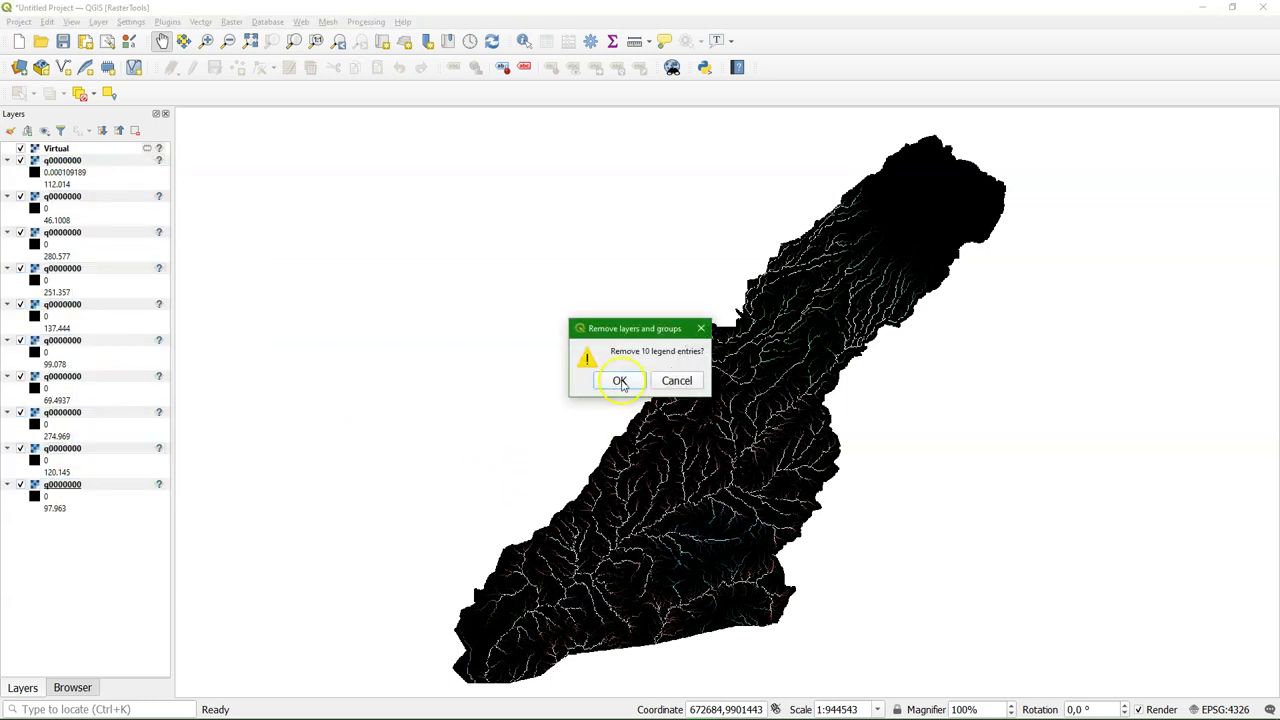
click(620, 381)
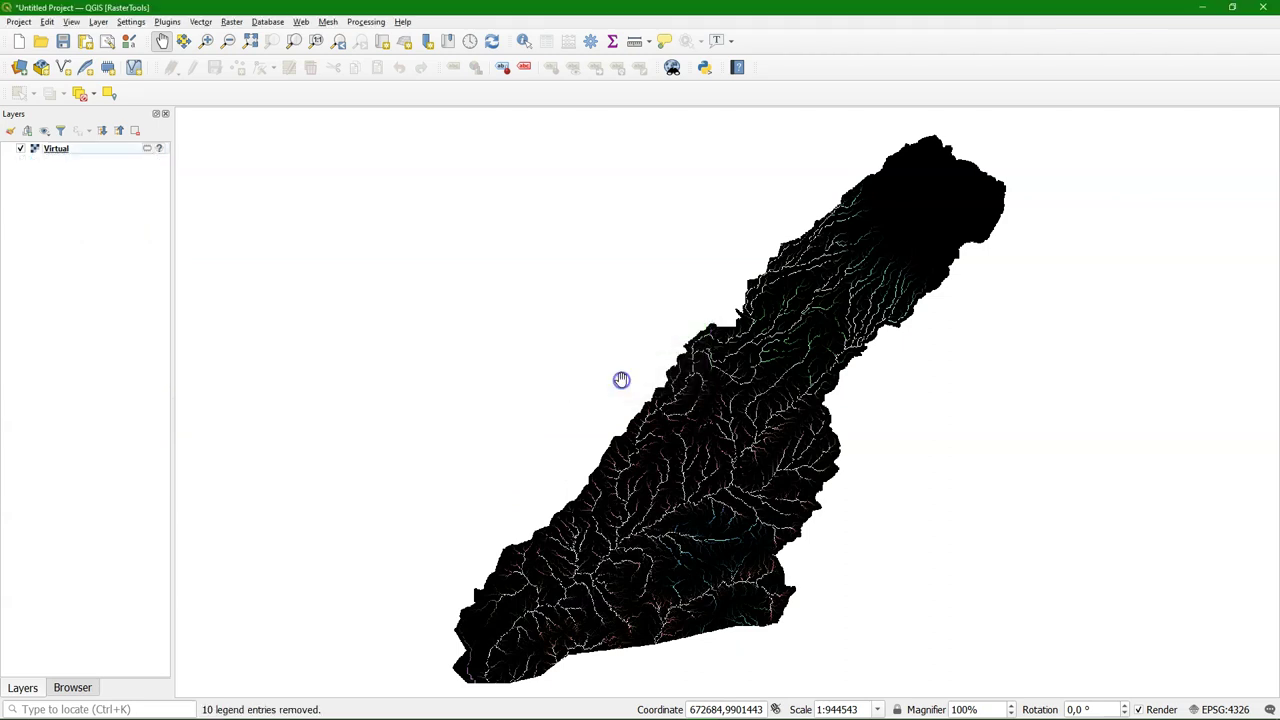
Render the Virtual layer as singleband gray Band 01, mean ± standard deviation stretch, minimum 0
click(125, 196)
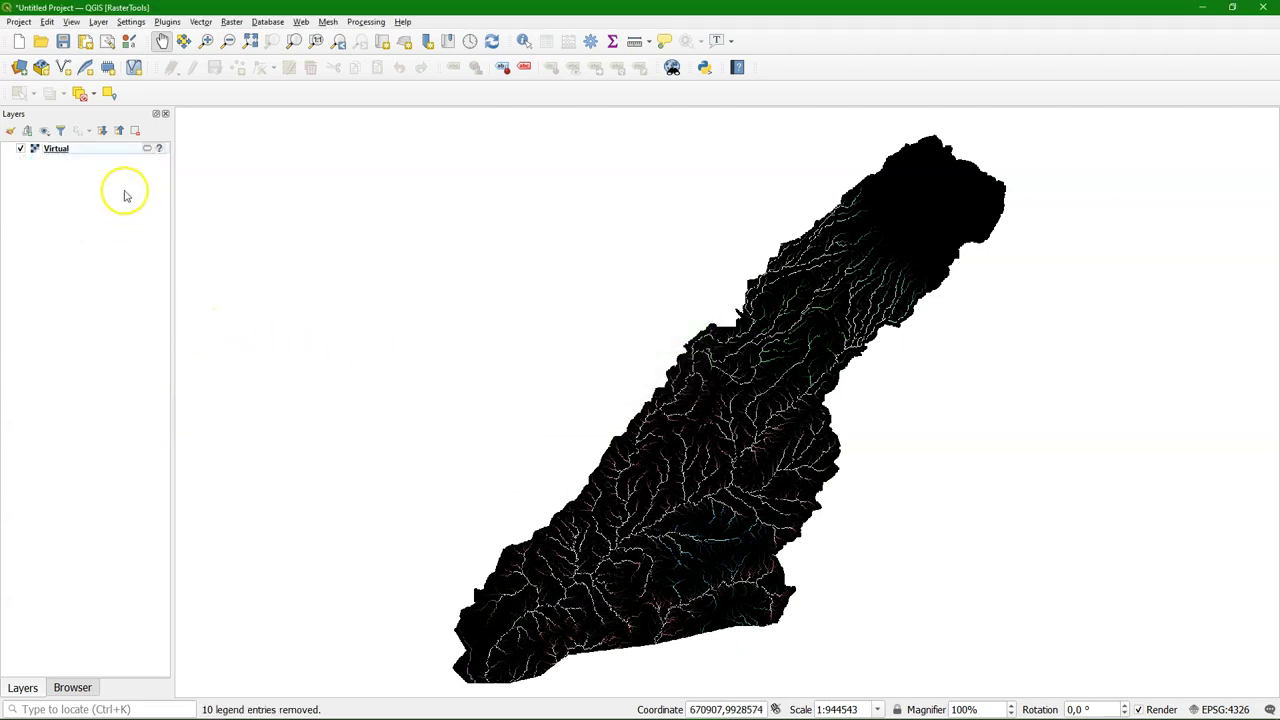
click(10, 131)
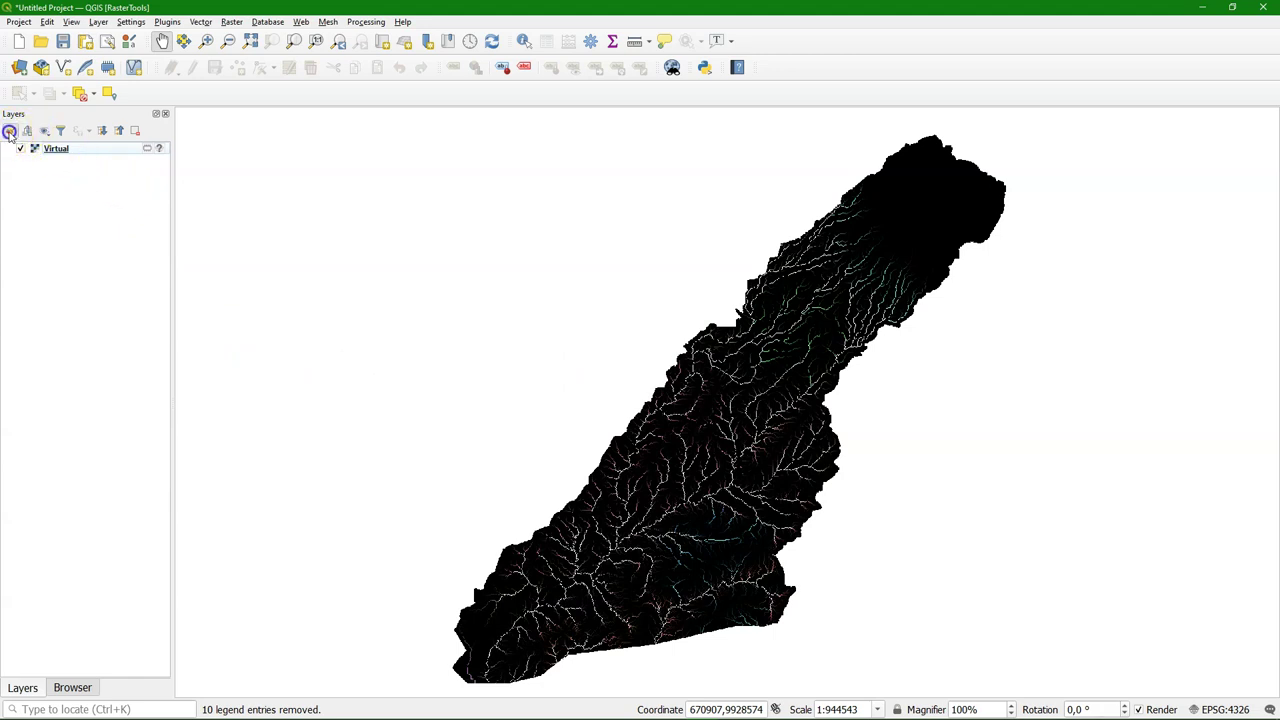
click(151, 149)
click(1076, 165)
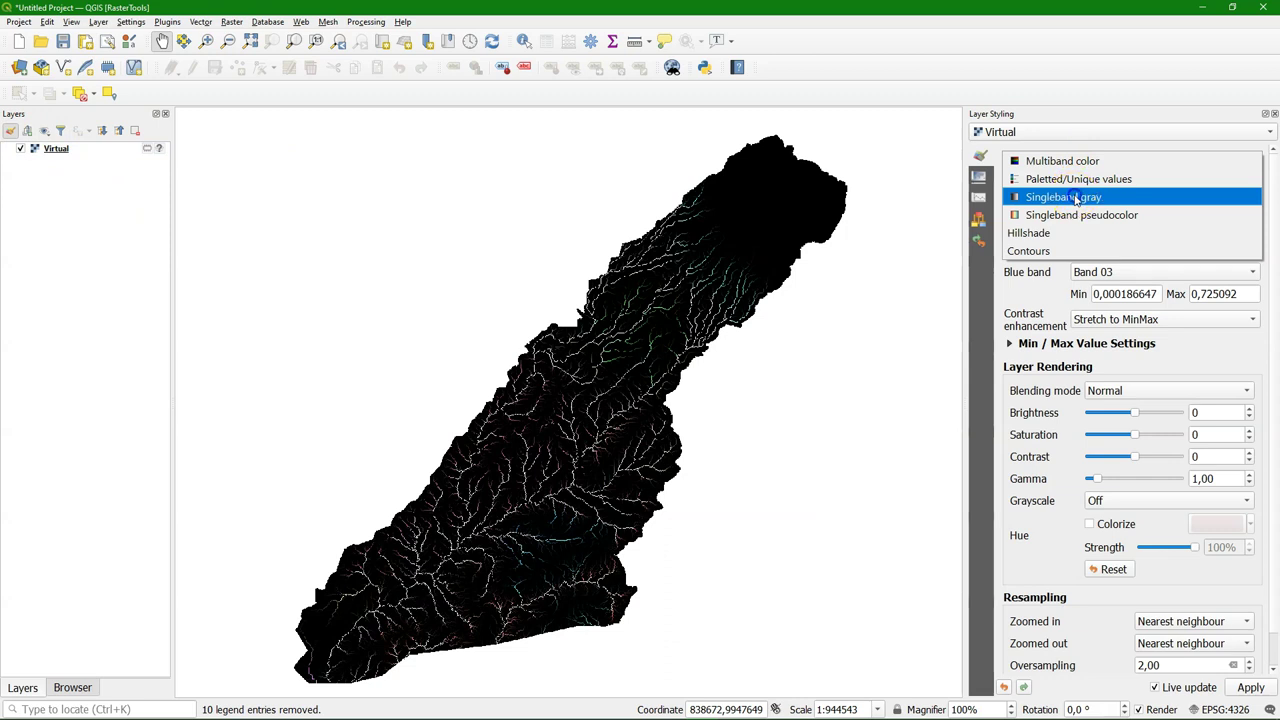
click(1075, 196)
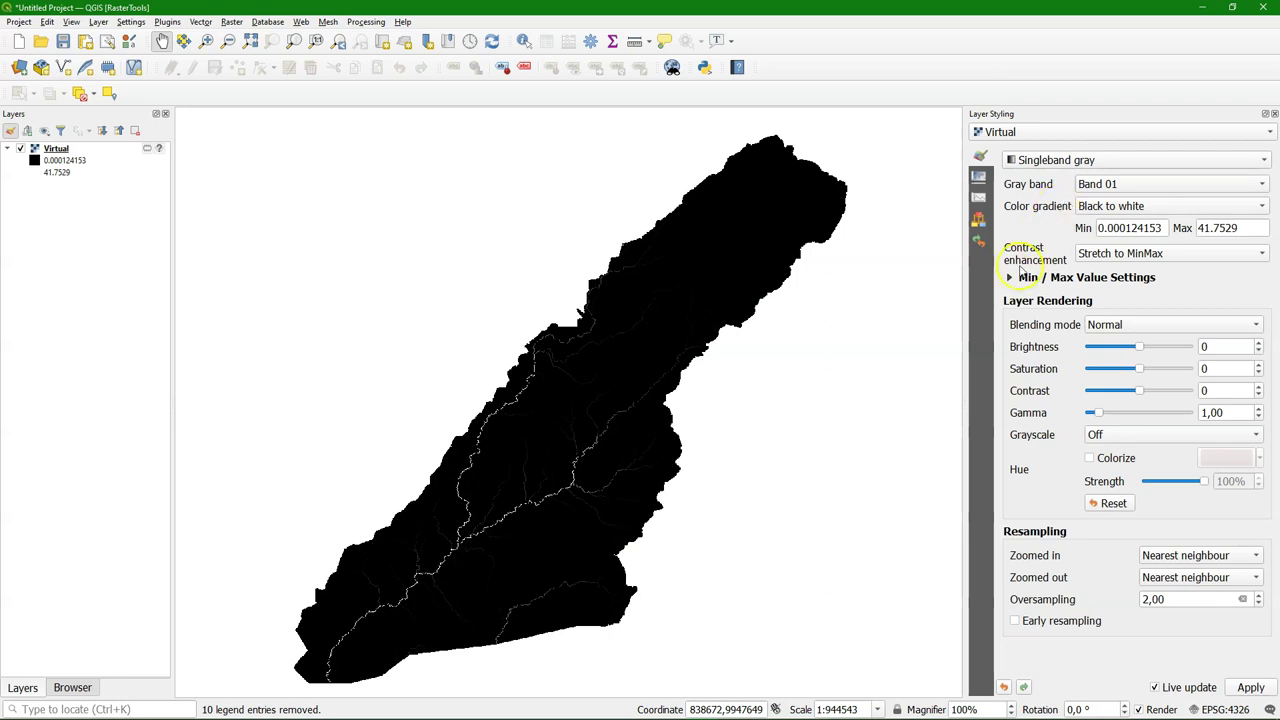
click(1010, 278)
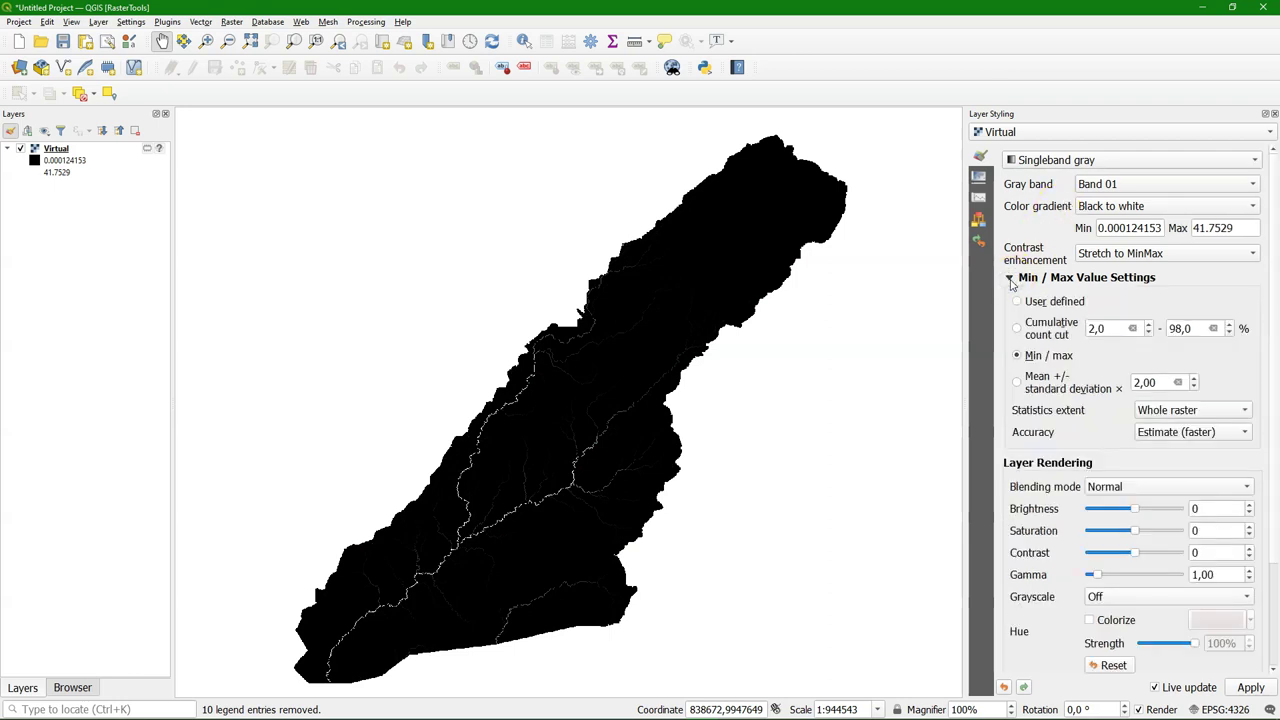
click(1017, 383)
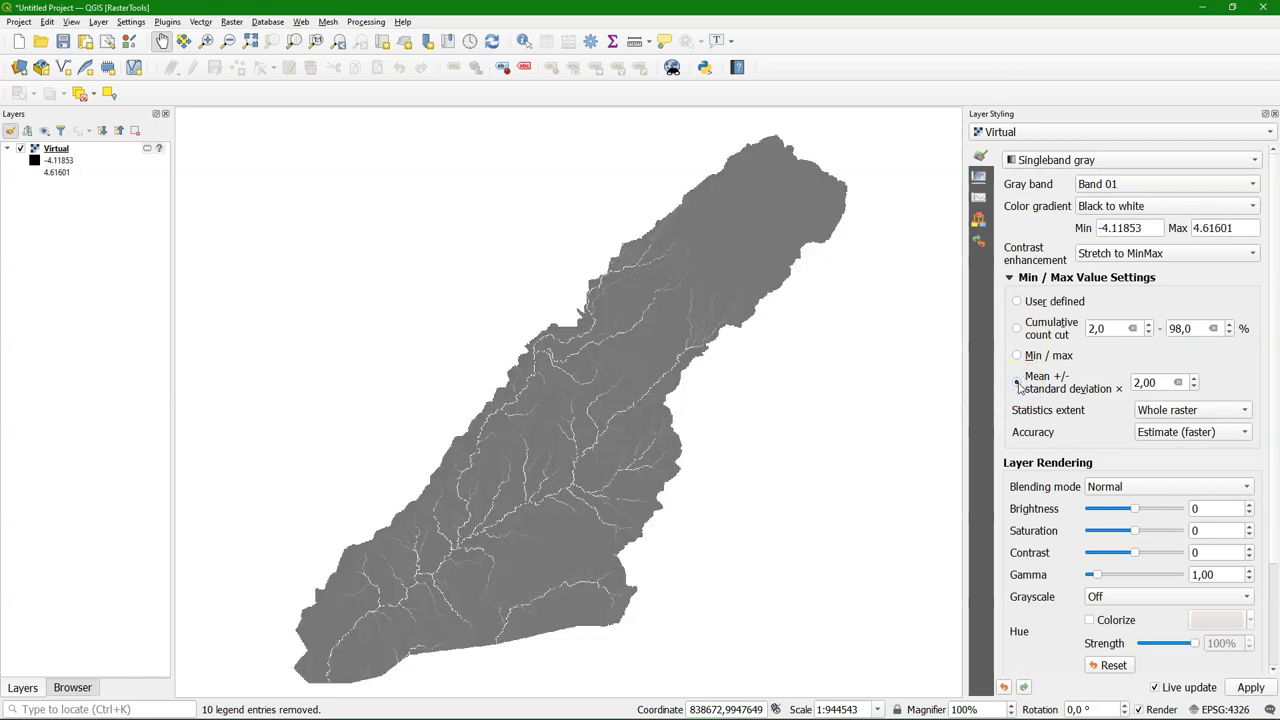
drag(1148, 228, 1030, 230)
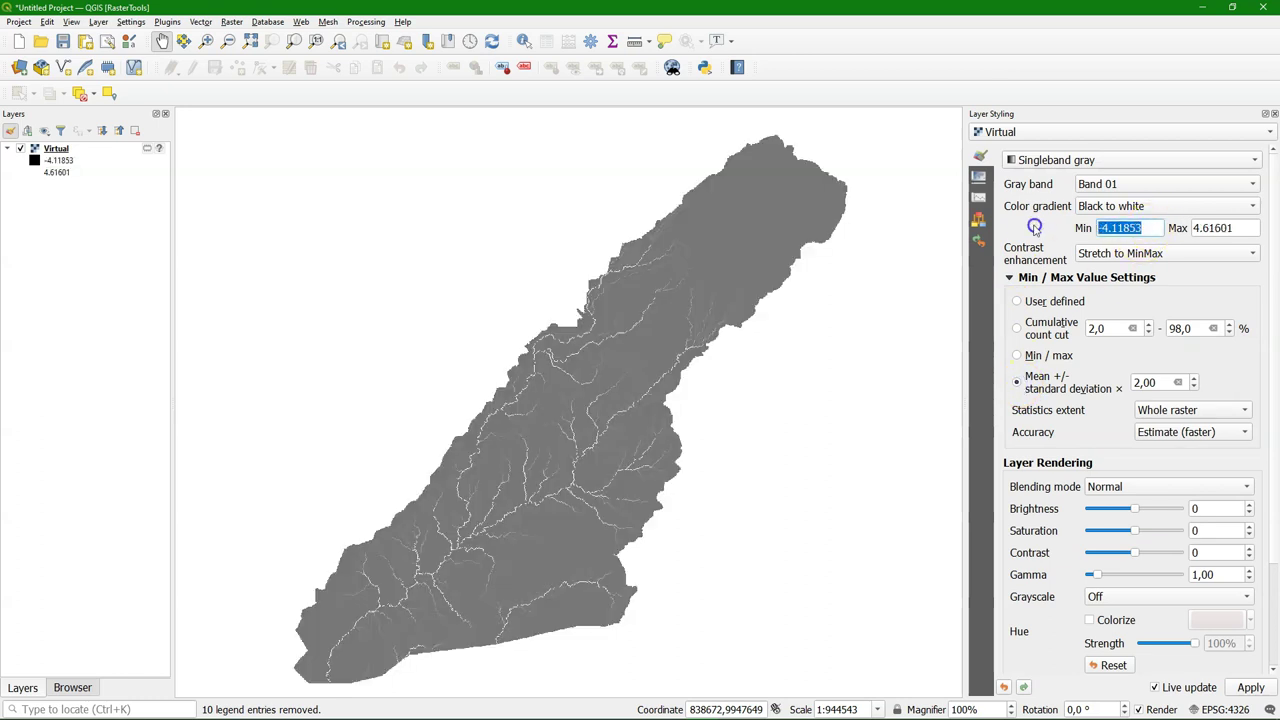
text(0)
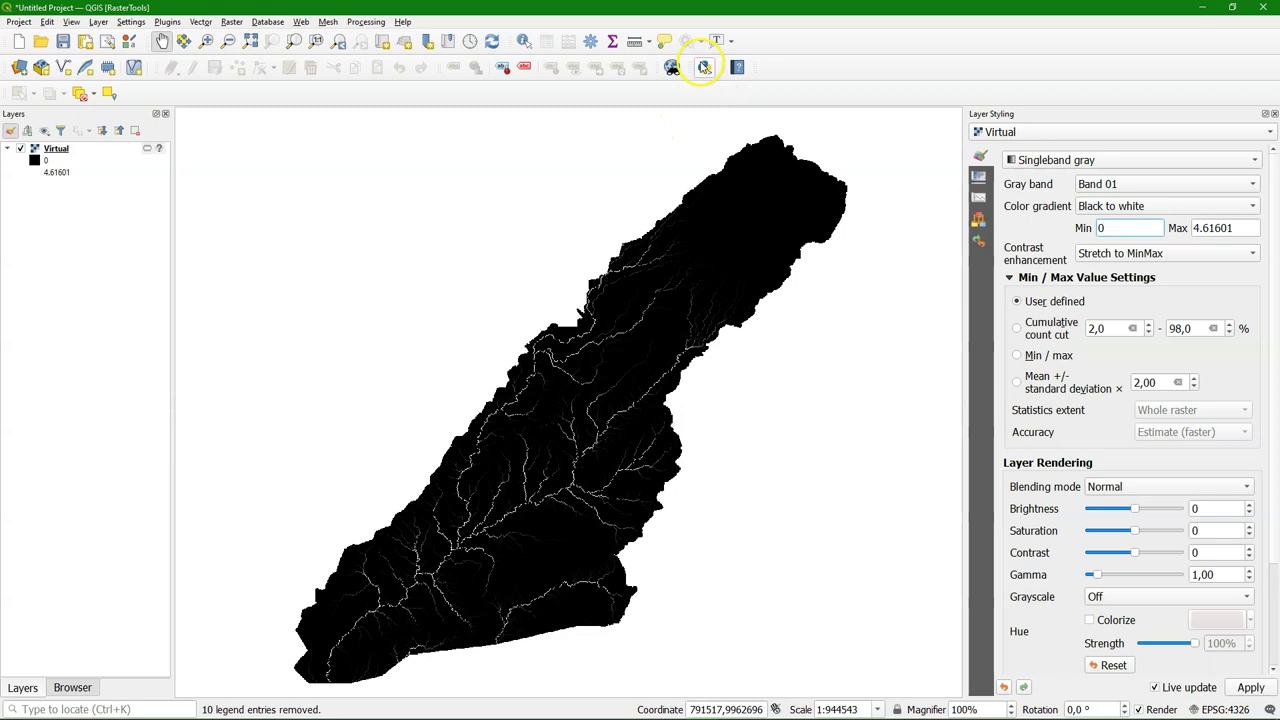
Paste the prepared animation script into a new Python Console editor tab
click(704, 67)
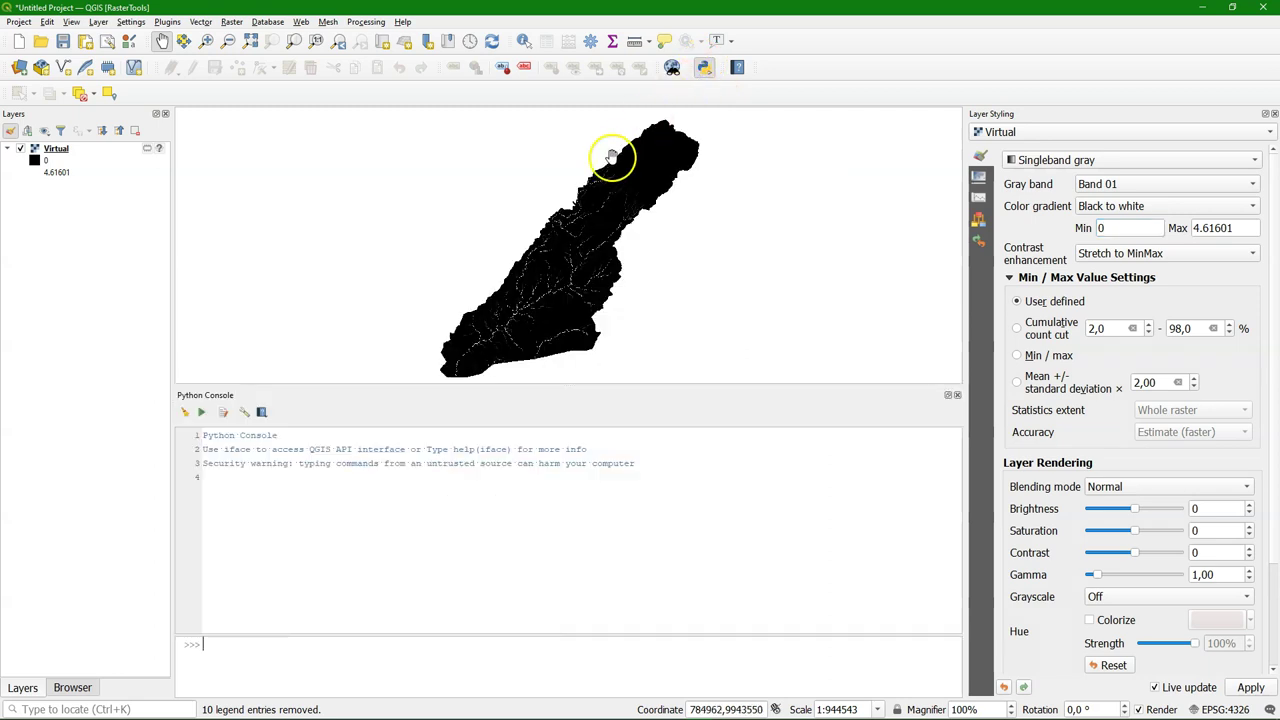
click(223, 413)
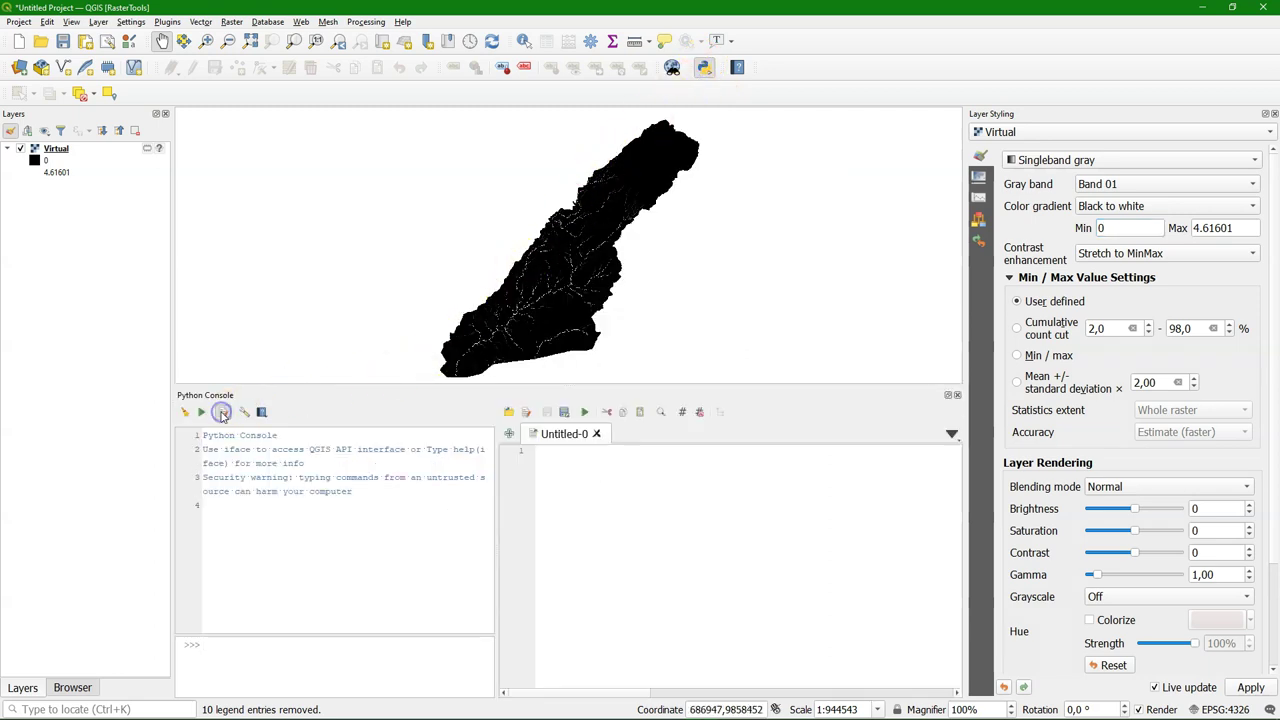
click(594, 468)
key(ctrl+v)
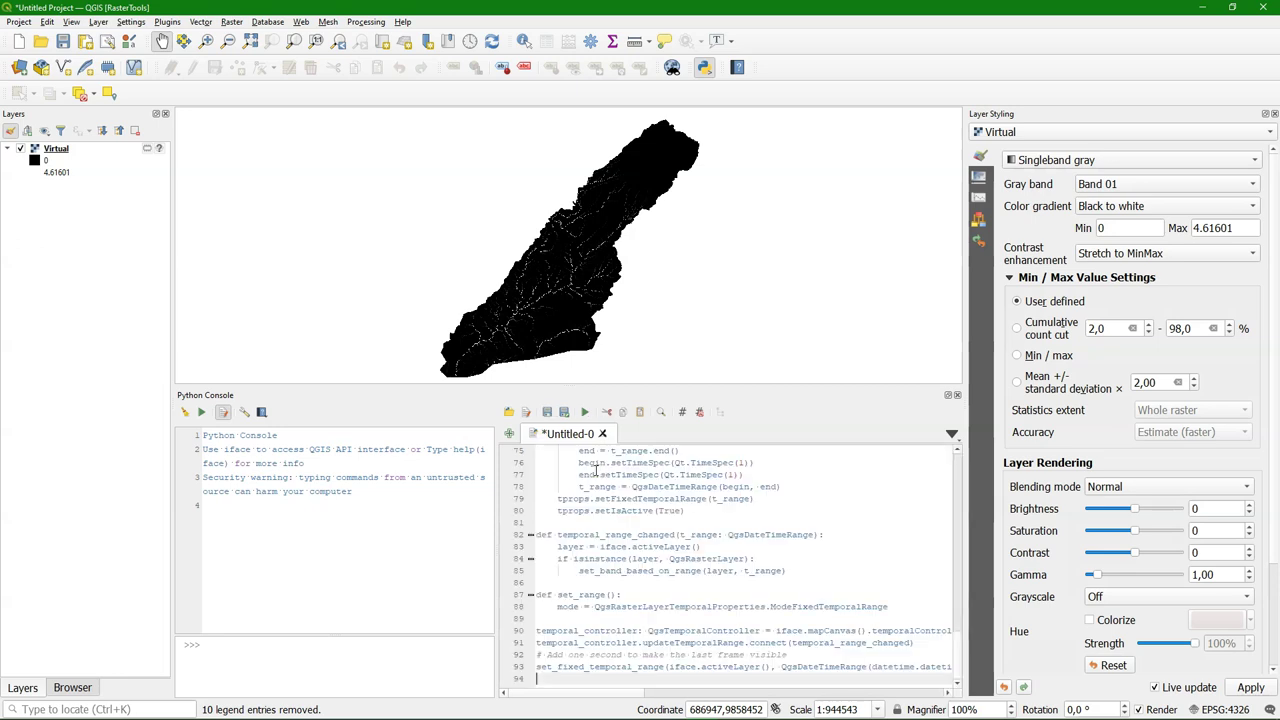
drag(957, 651, 965, 455)
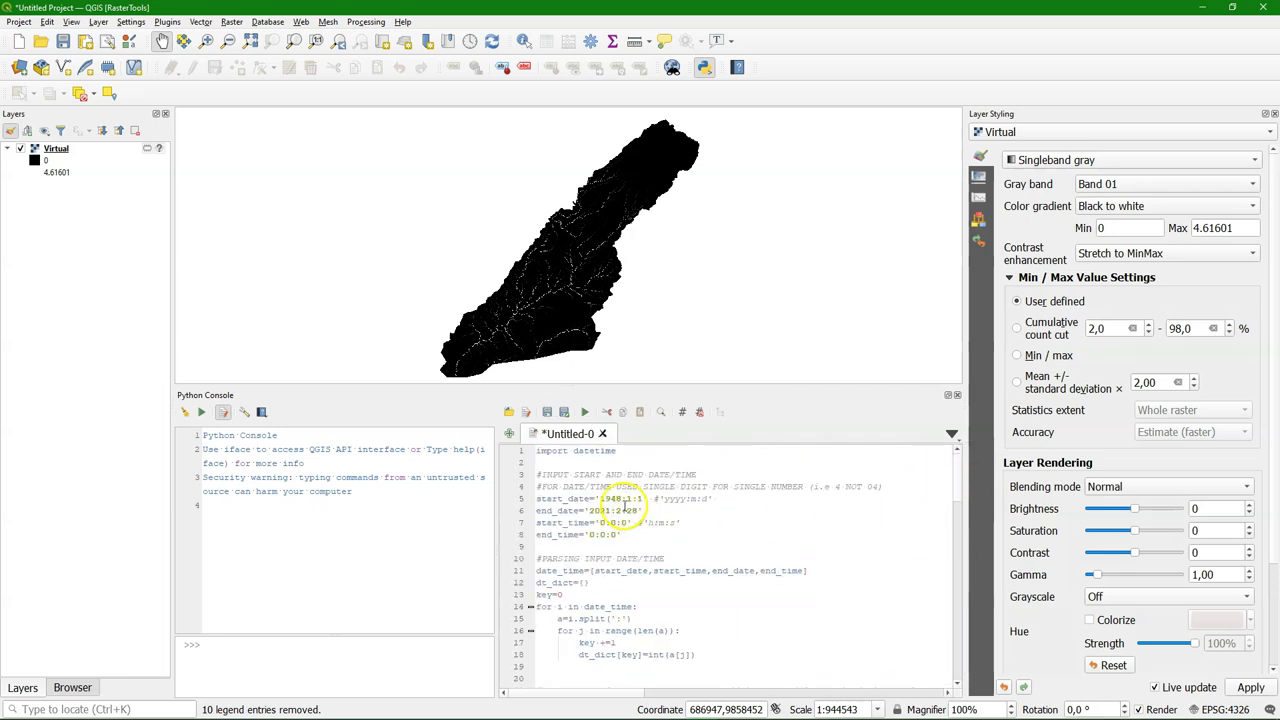
Edit the script's start_date to '2000:1:1' and end_date to '2000:1:11'
click(601, 498)
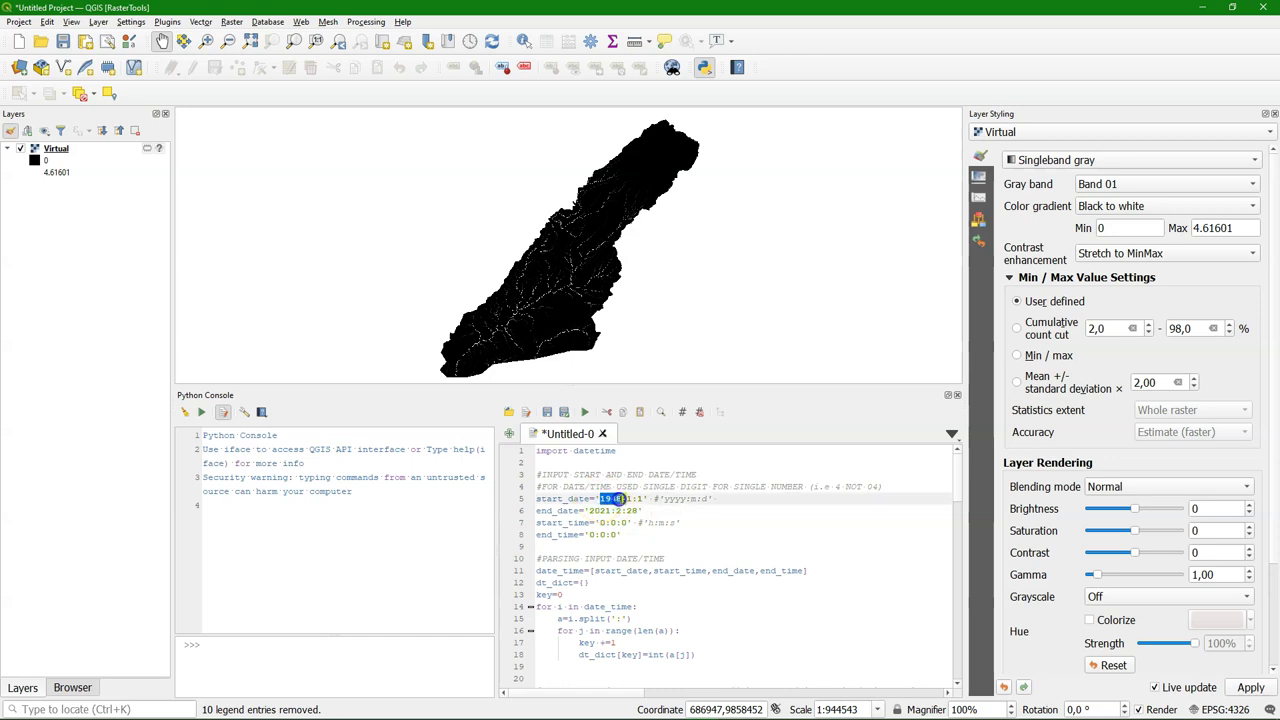
text(1)
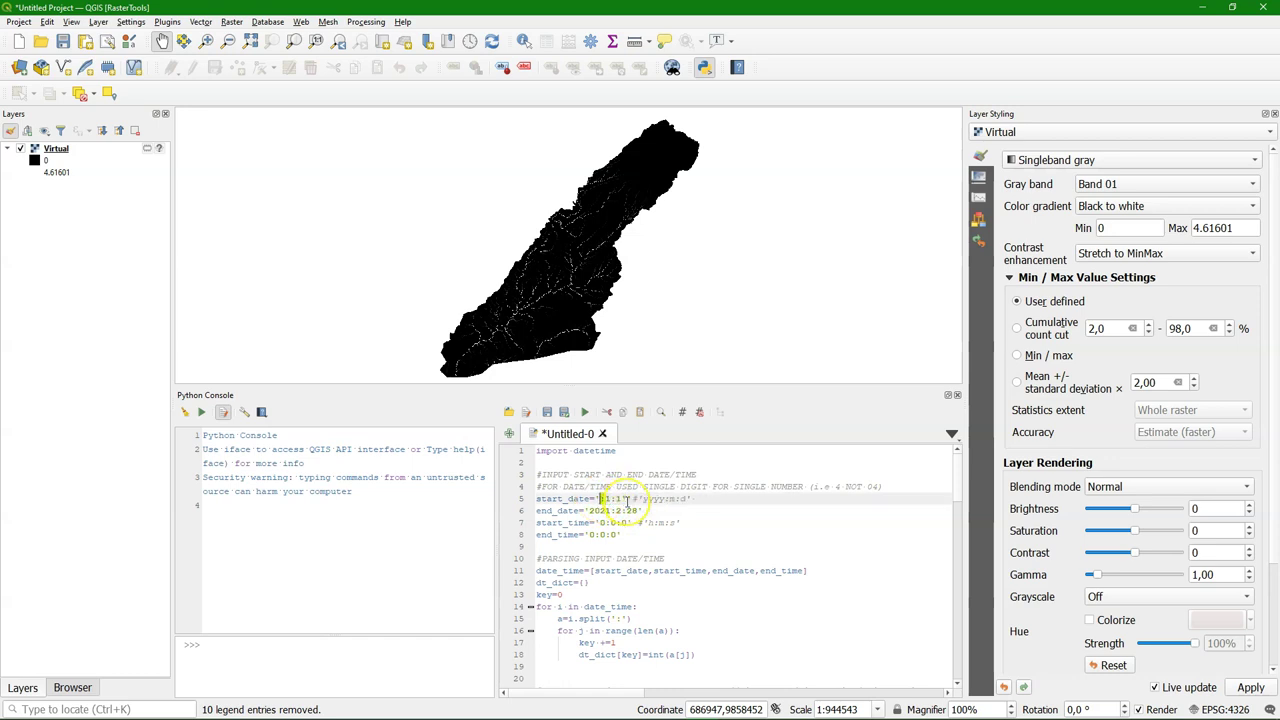
text(2000)
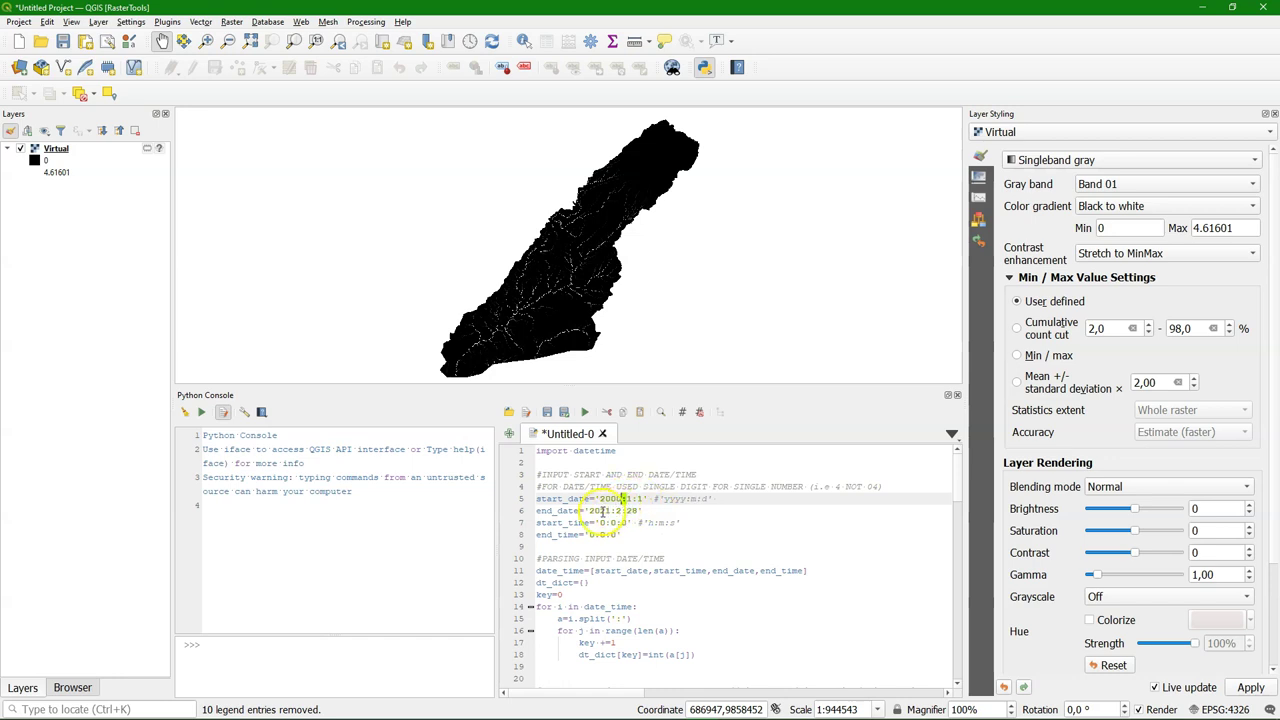
click(600, 511)
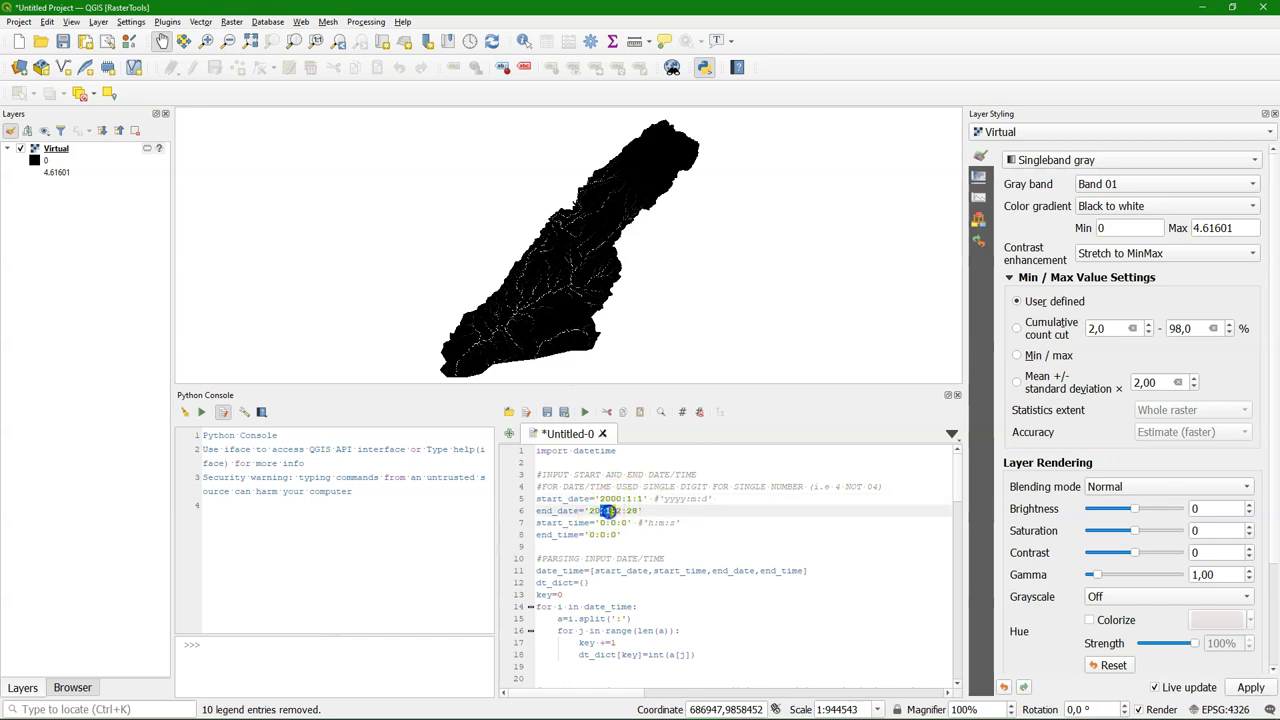
text(00:1:11)
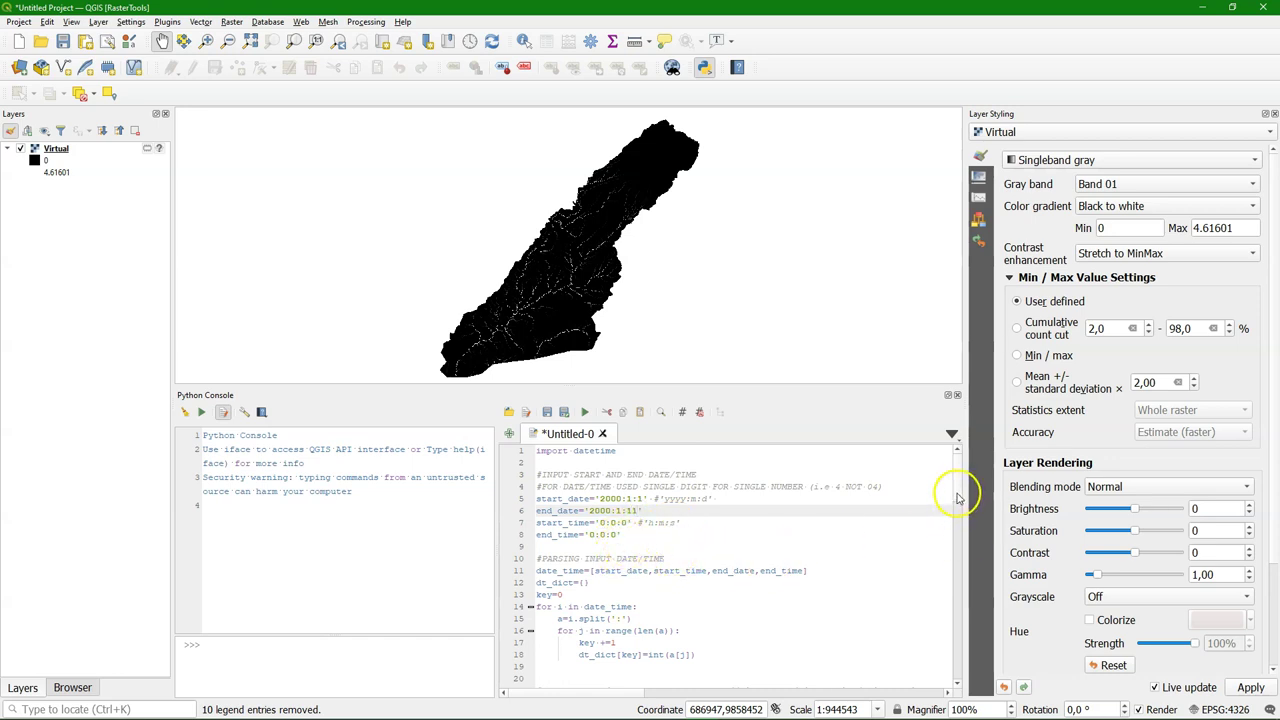
Set min_val to 0 and max_val to 4.6 on lines 33–34, then run the script
drag(957, 491, 944, 545)
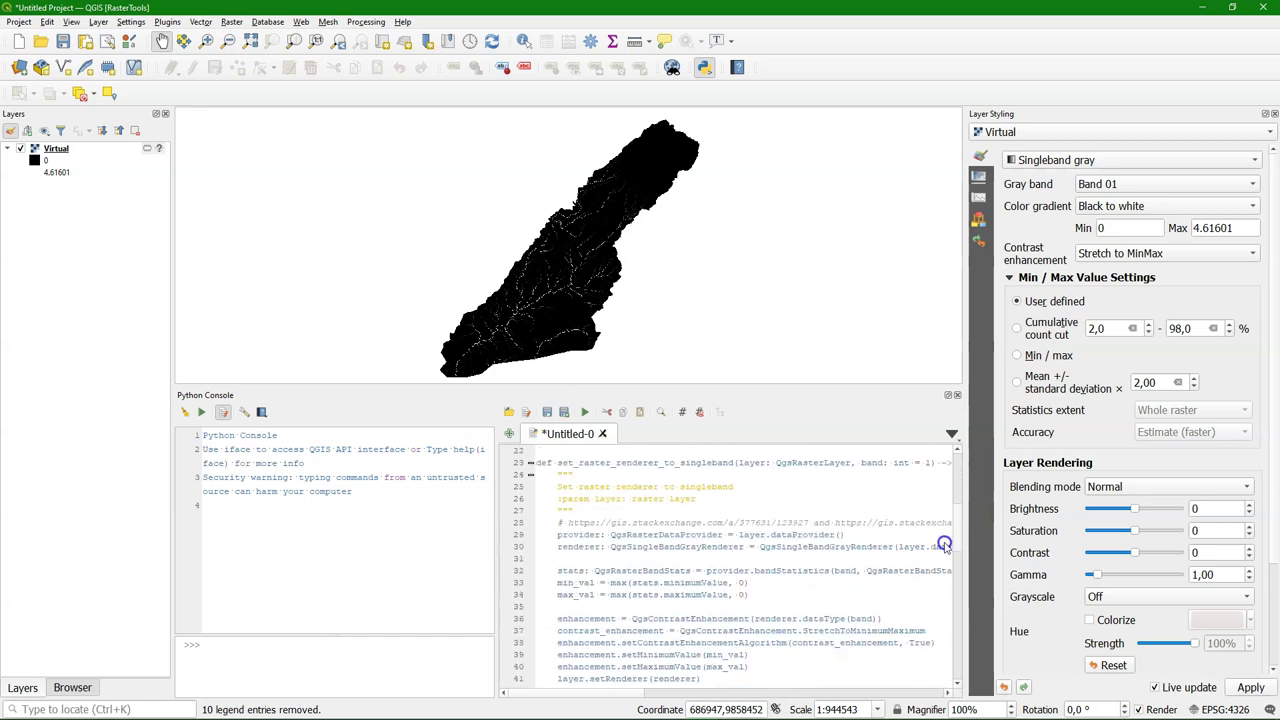
scroll(944, 545, down, 2)
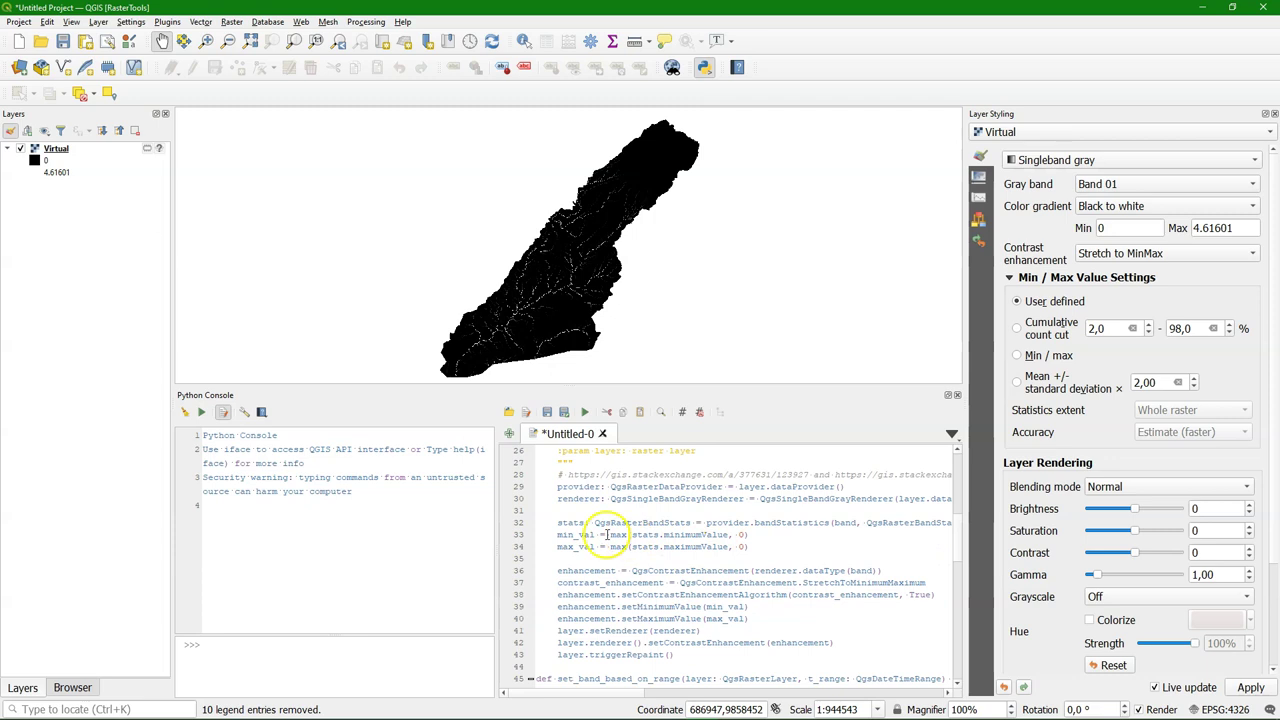
drag(610, 534, 752, 540)
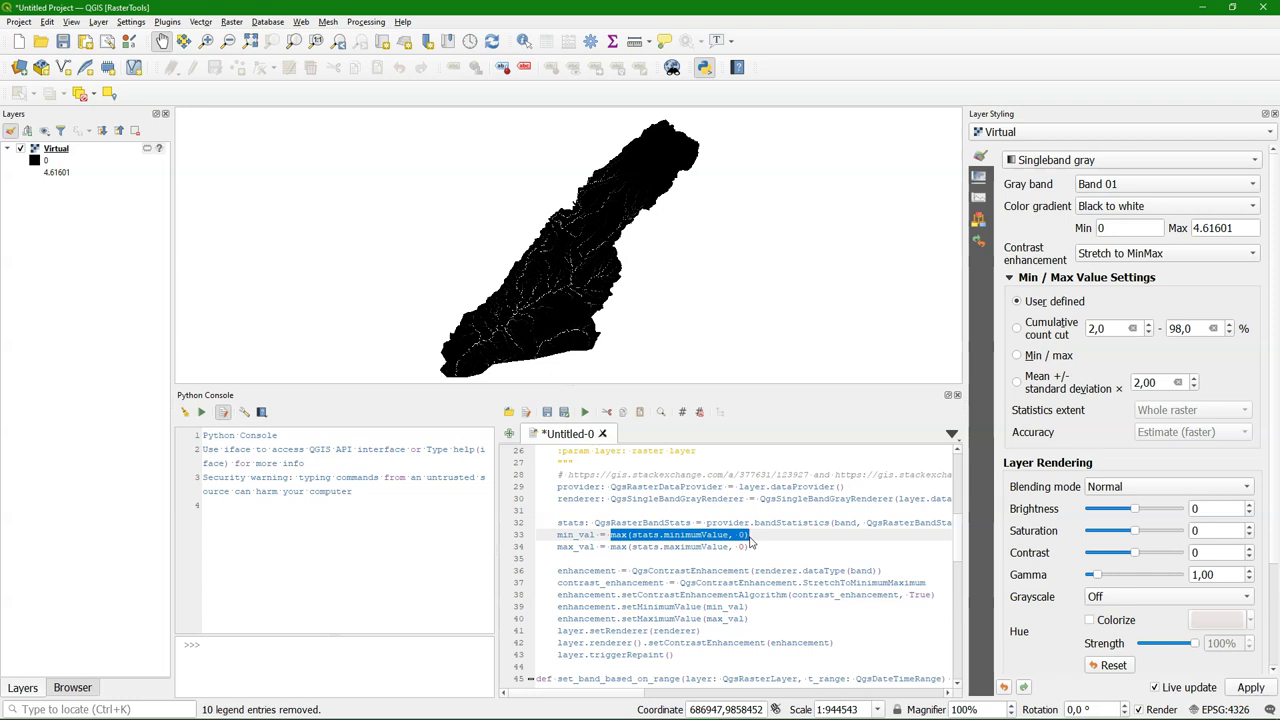
text(0)
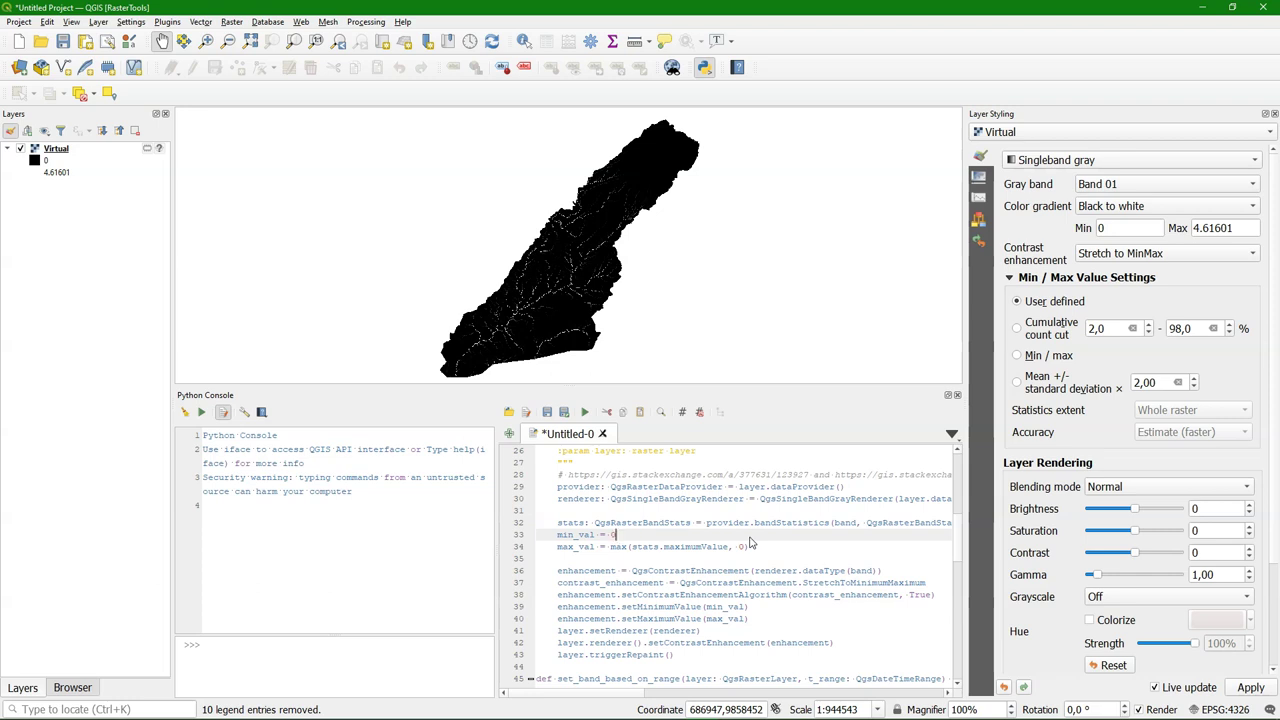
click(610, 547)
drag(610, 547, 751, 547)
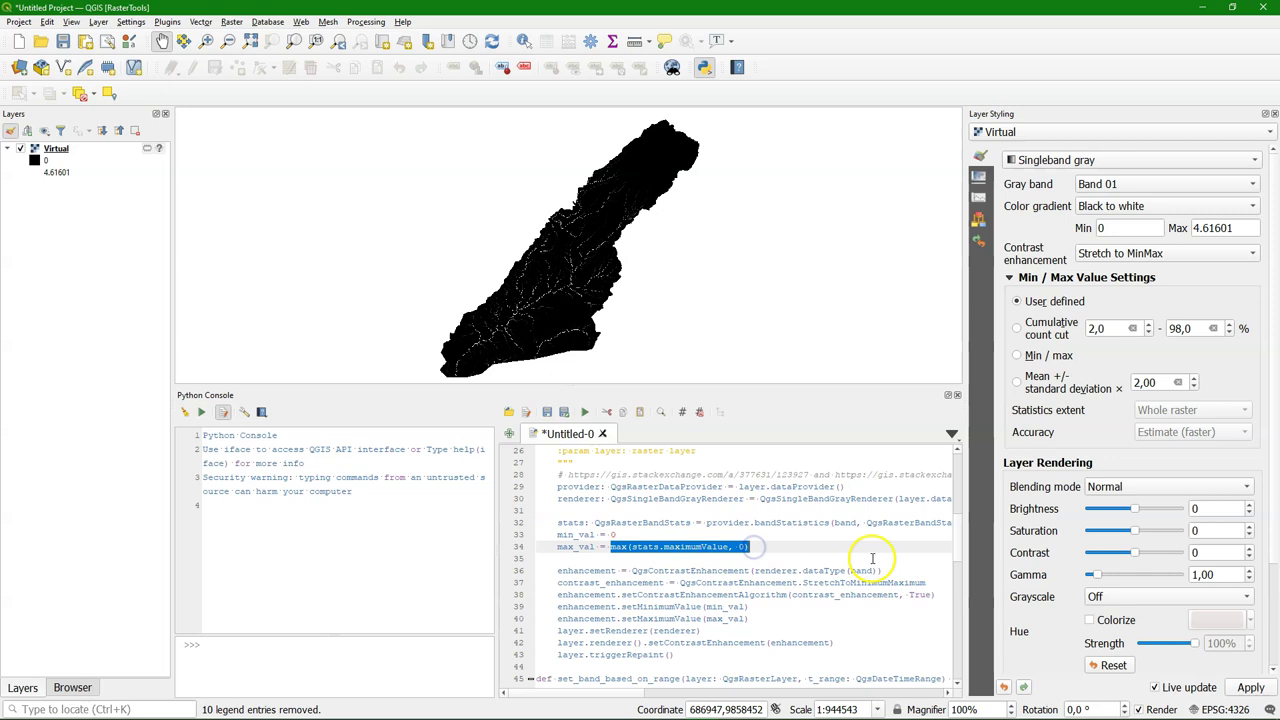
text(4)
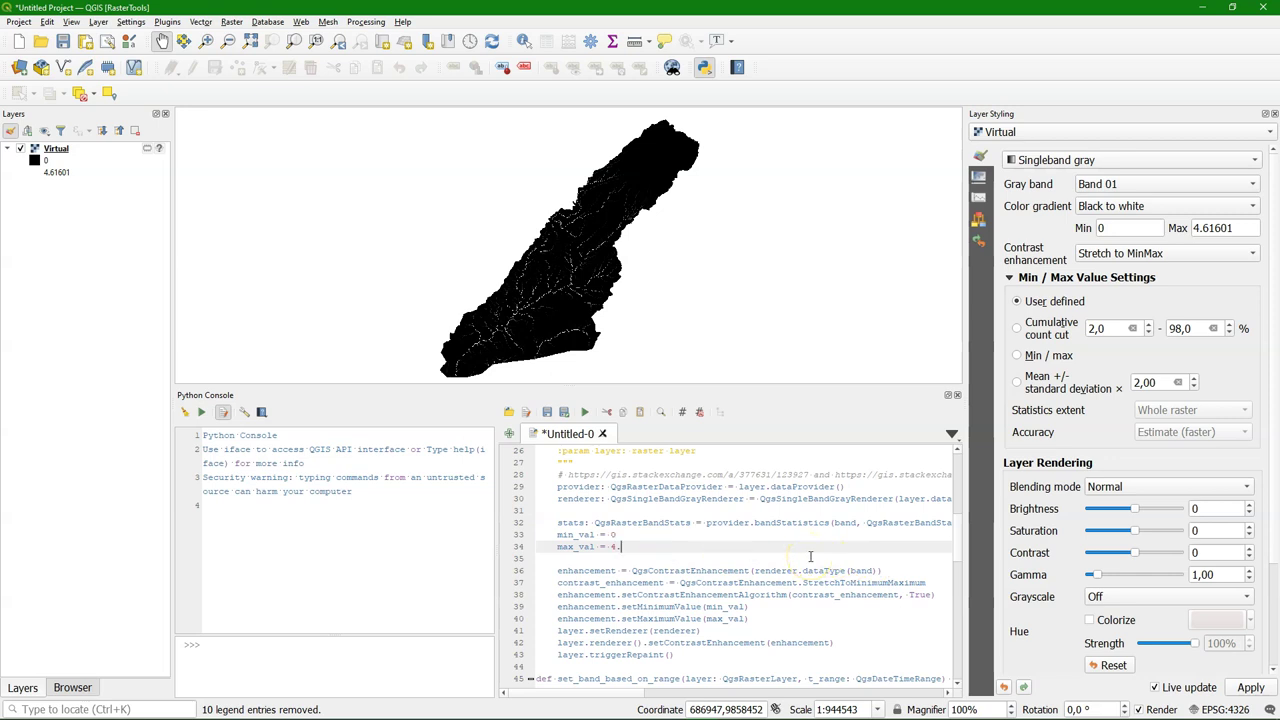
text(.6)
click(585, 413)
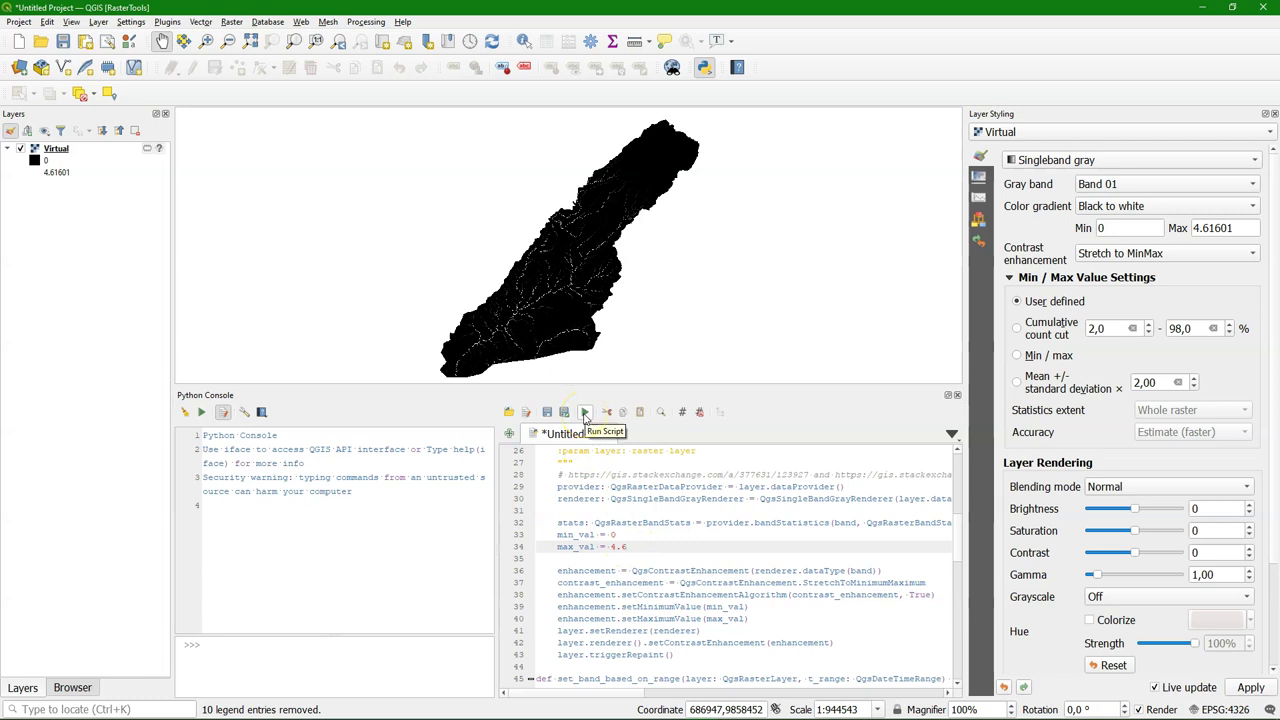
click(585, 413)
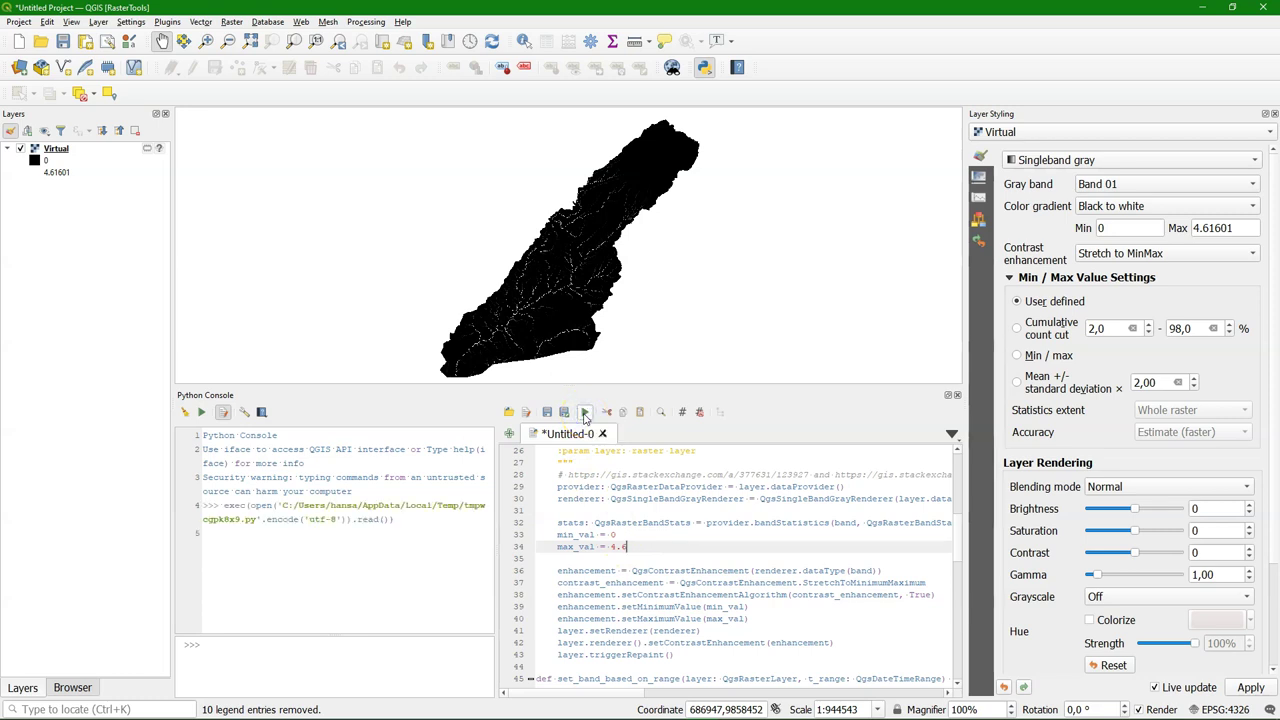
Select the Virtual layer and fix the Temporal Controller range to the layer's extent, 2000-01-01 to 2000-01-11
click(56, 148)
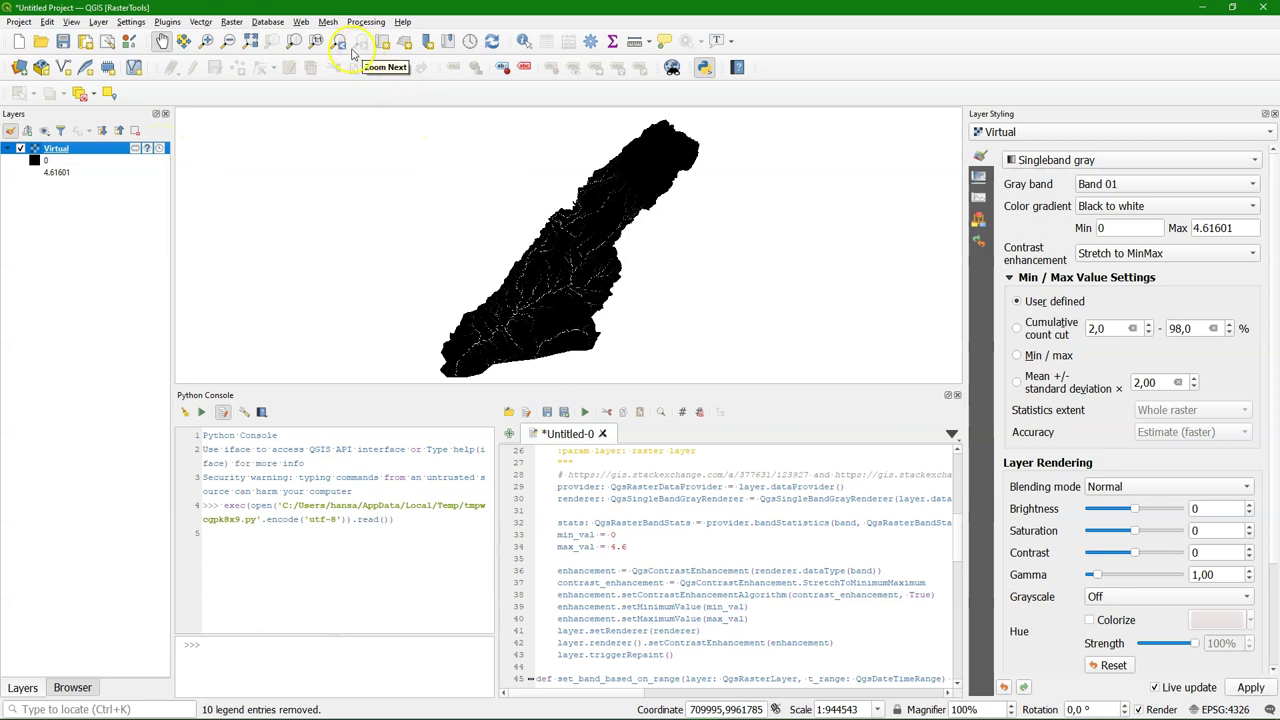
click(471, 44)
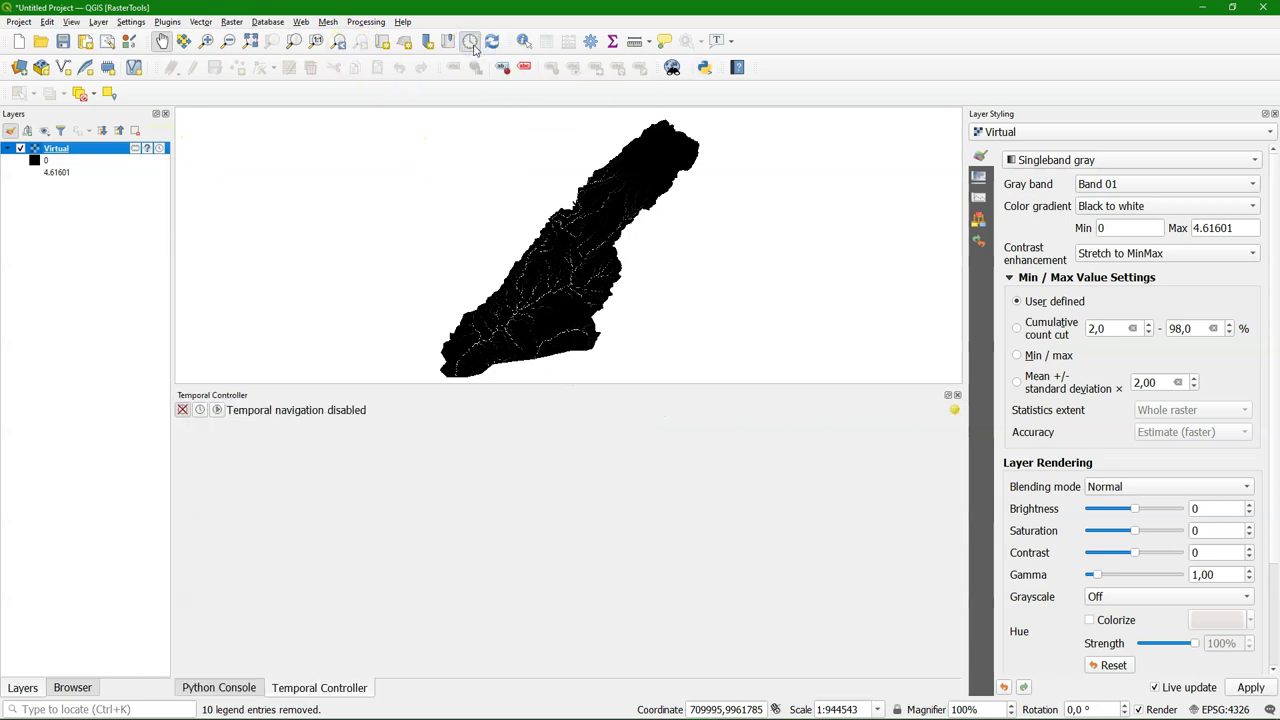
click(200, 410)
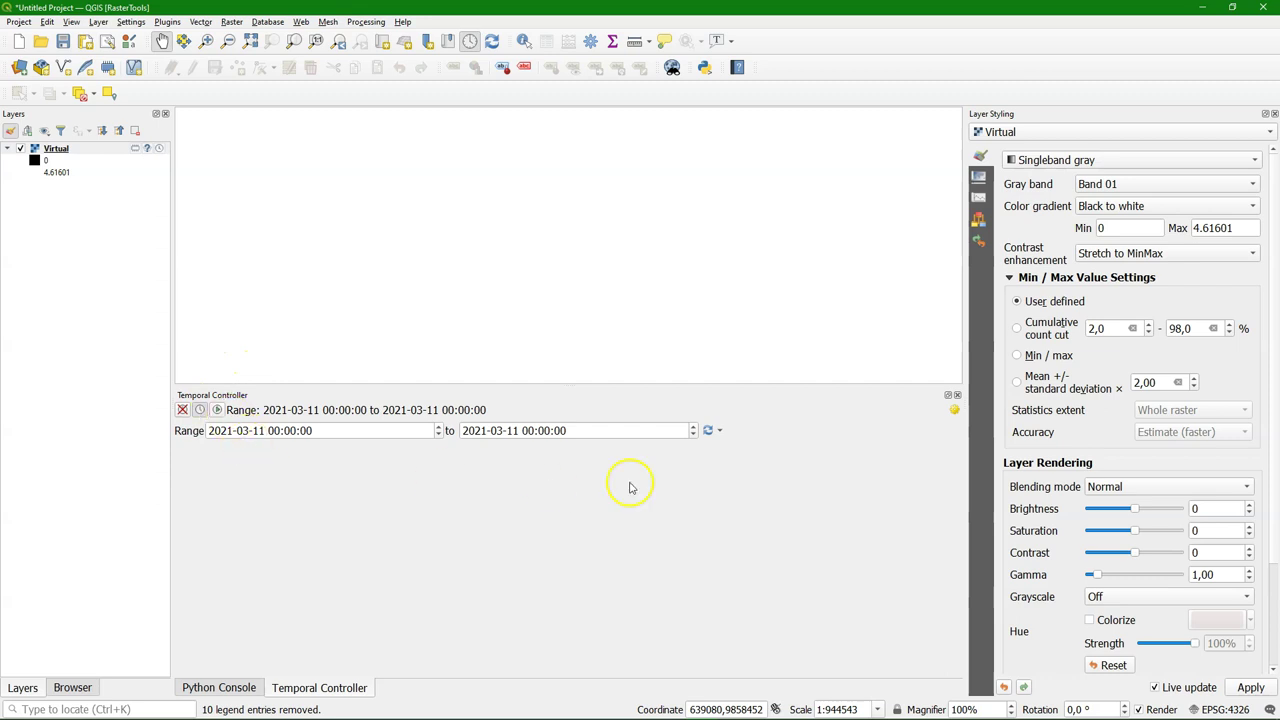
click(709, 432)
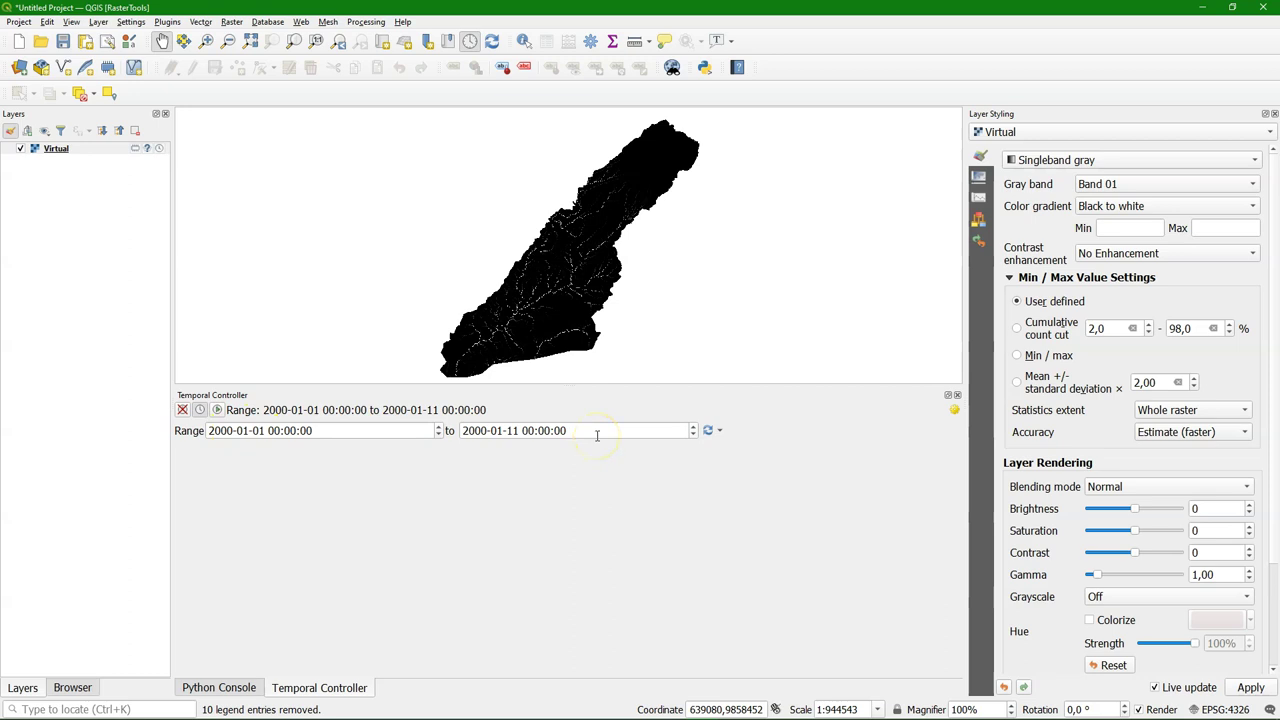
Switch to animated playback with a step of 1 day and run the animation
click(217, 410)
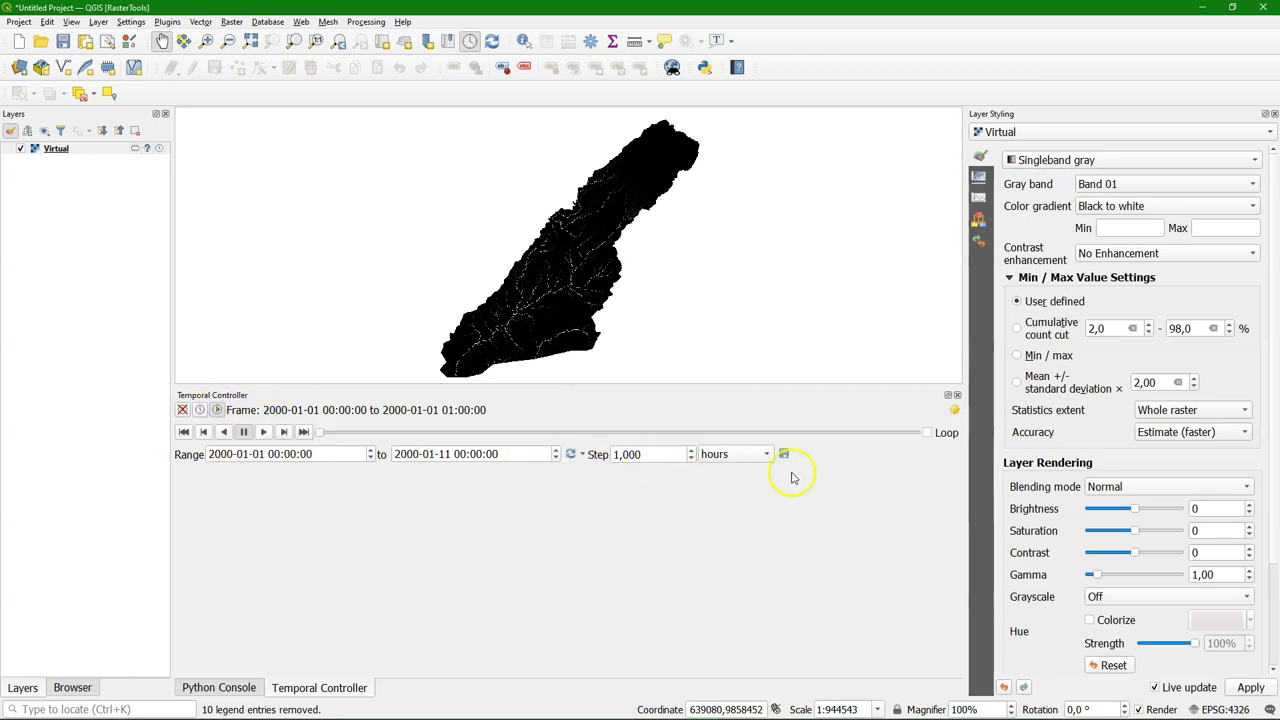
click(766, 454)
click(730, 482)
scroll(551, 295, up, 8)
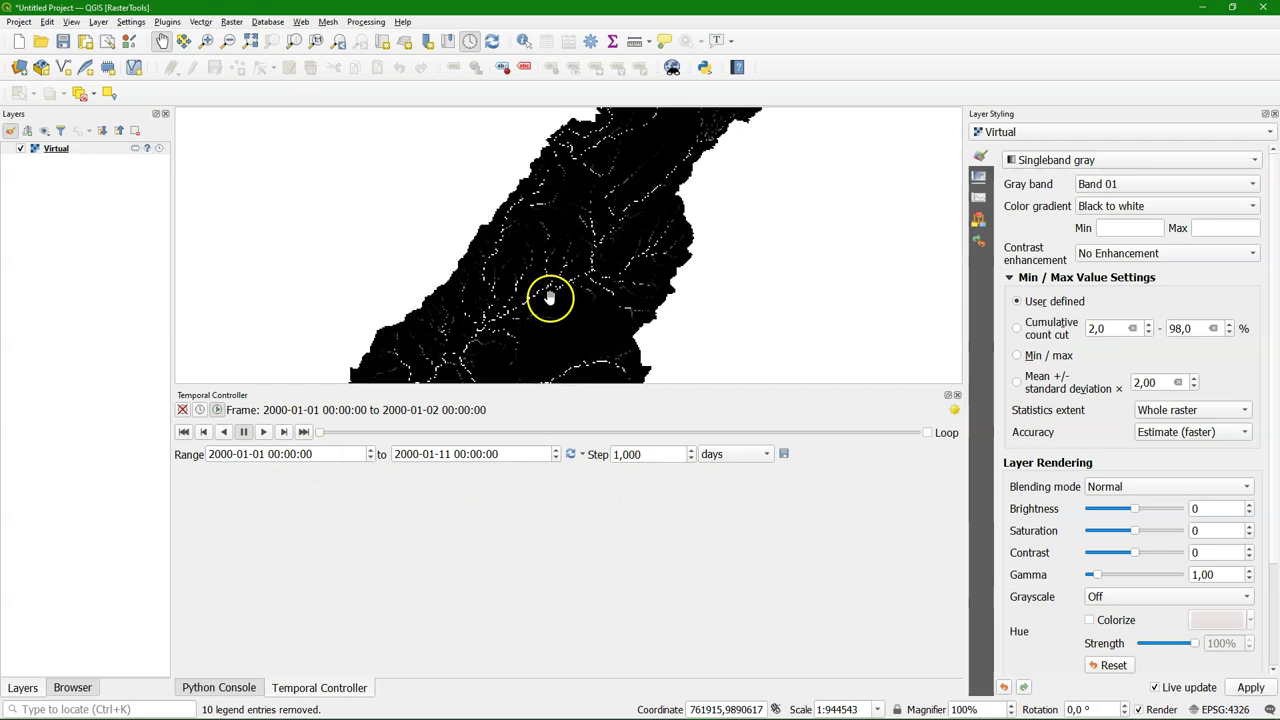
click(263, 432)
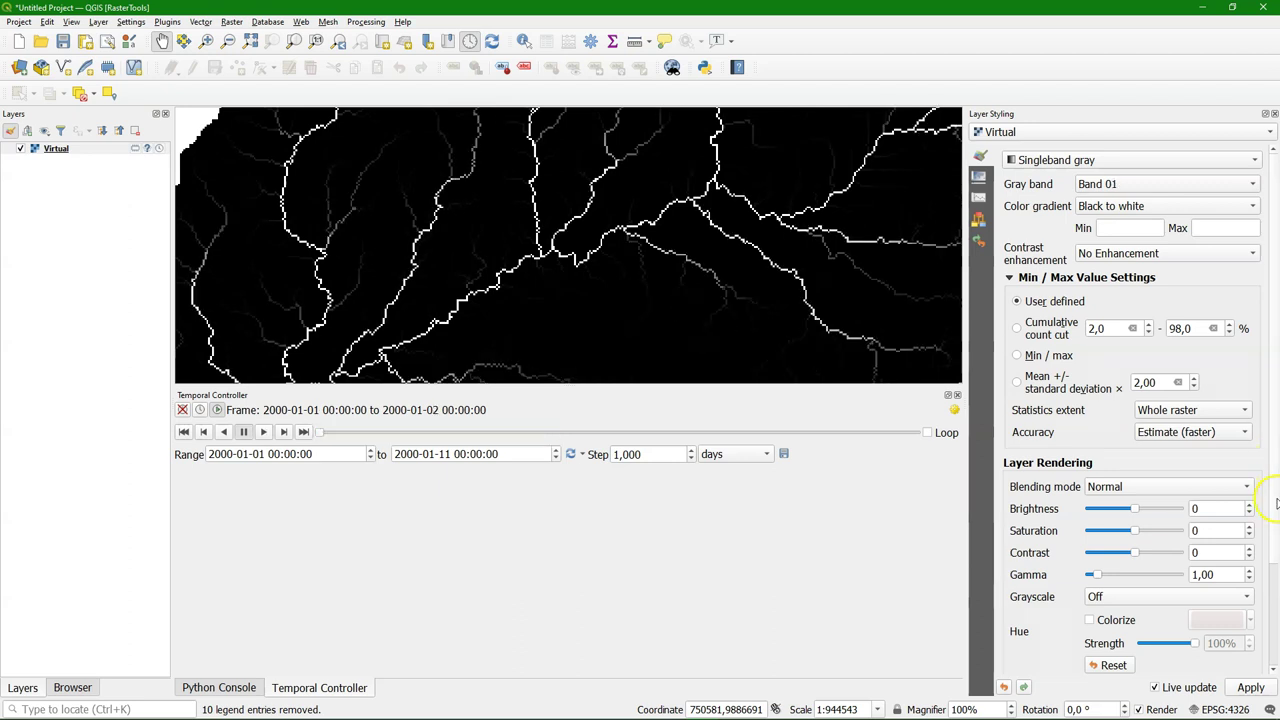
Enable Colorize on the discharge raster and tint it blue from the recent colours
click(1089, 620)
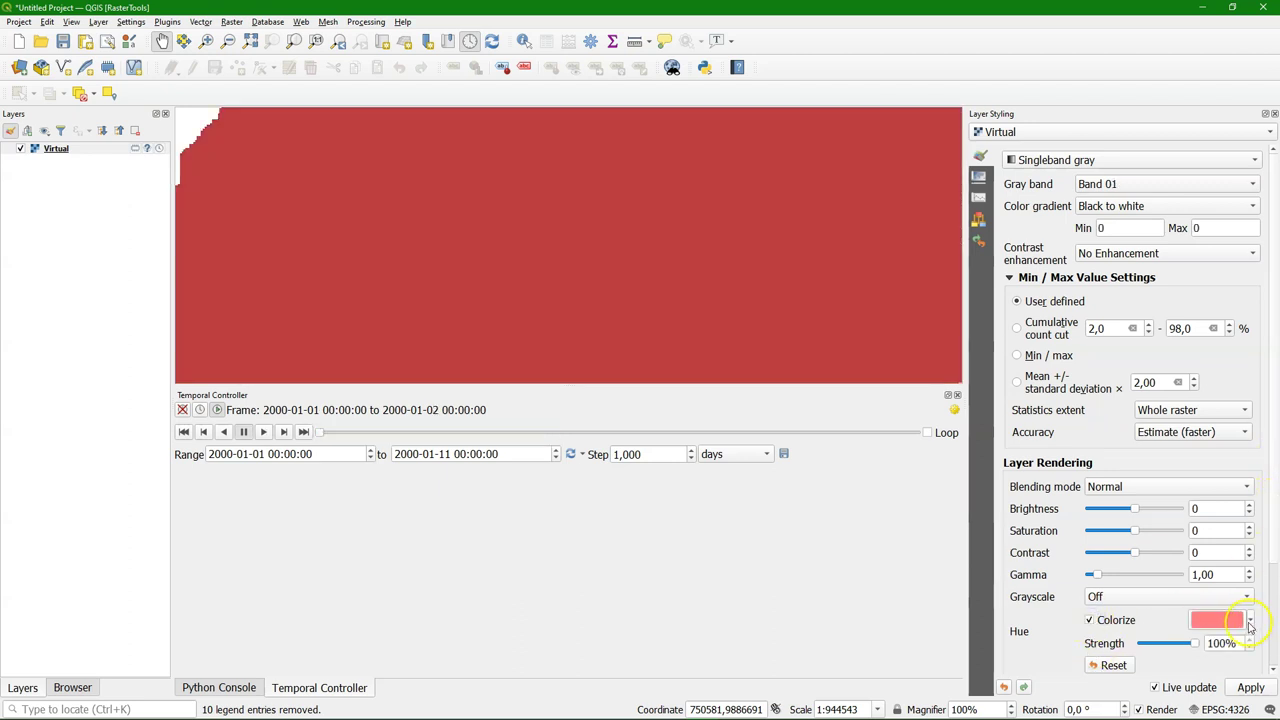
click(1249, 621)
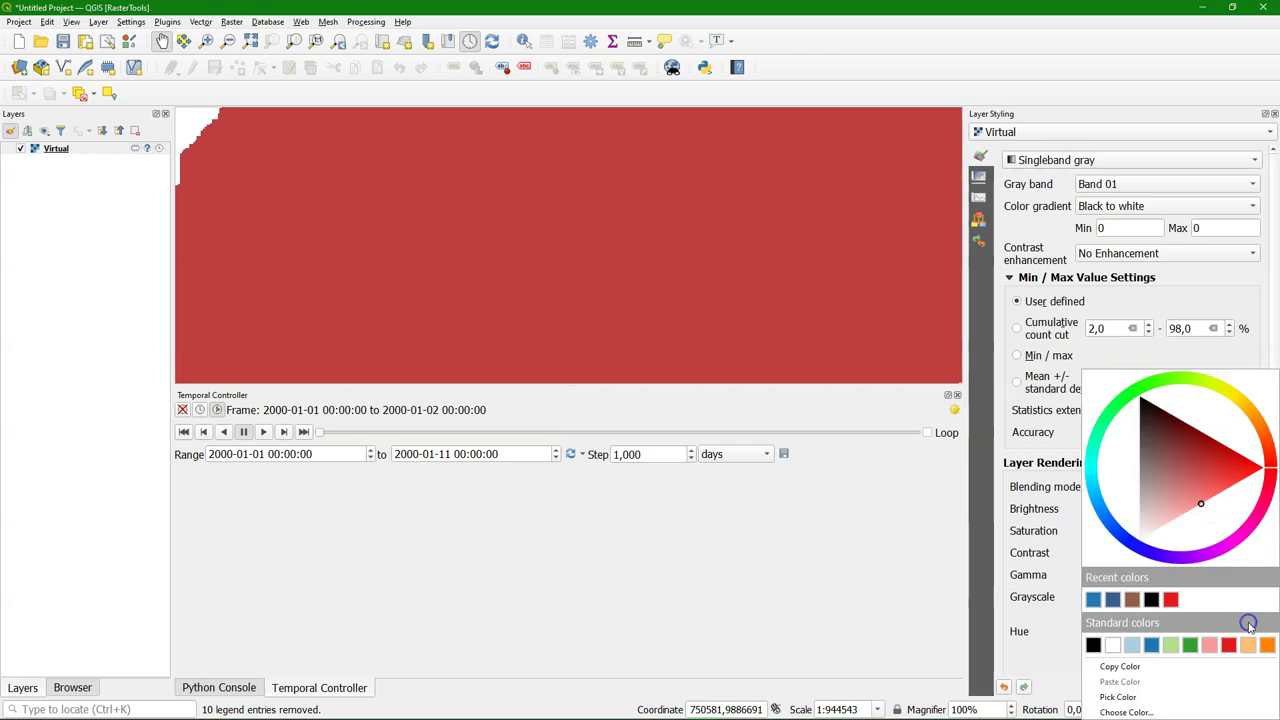
click(1094, 600)
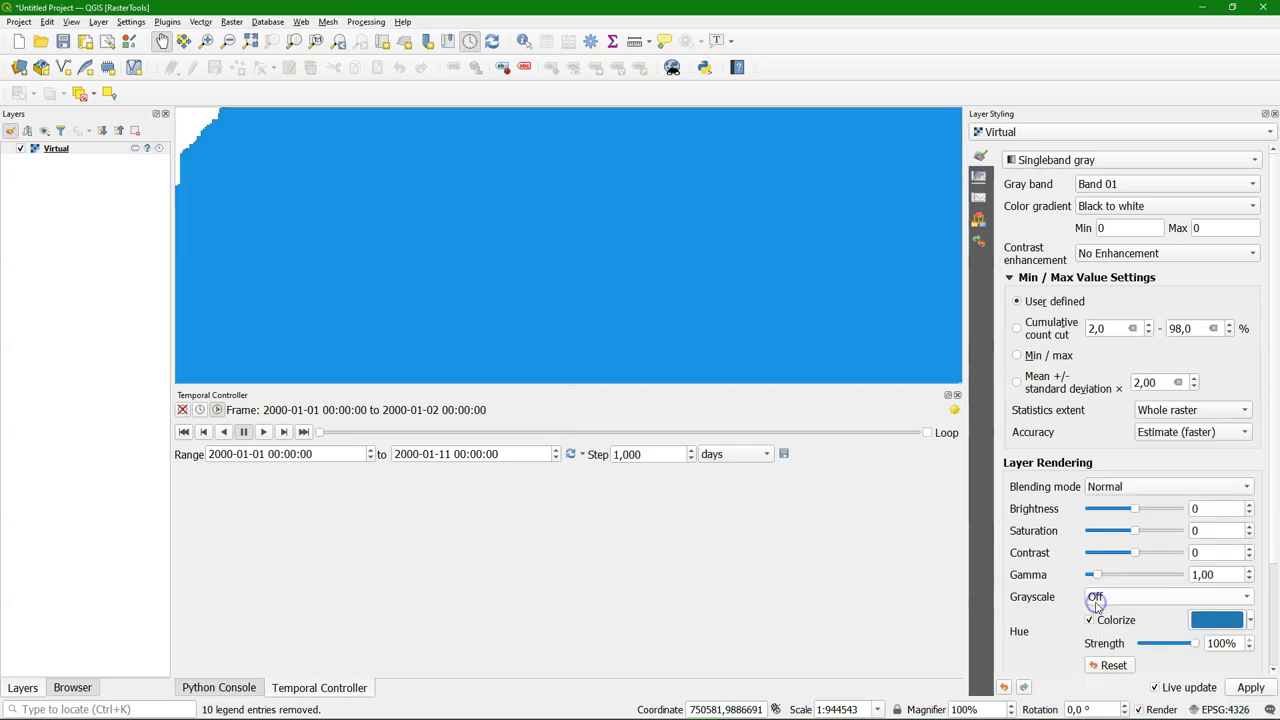
Rewind the animation to the first day and play it forward day by day
click(204, 432)
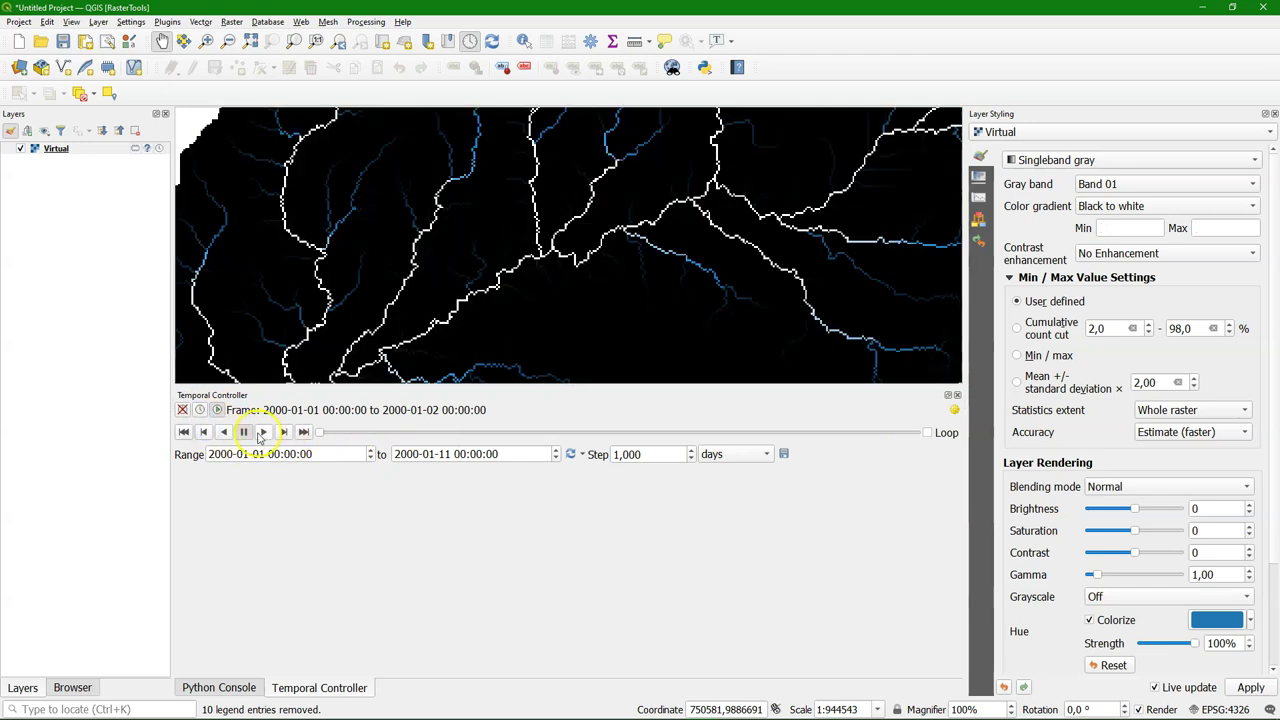
scroll(450, 305, down, 2)
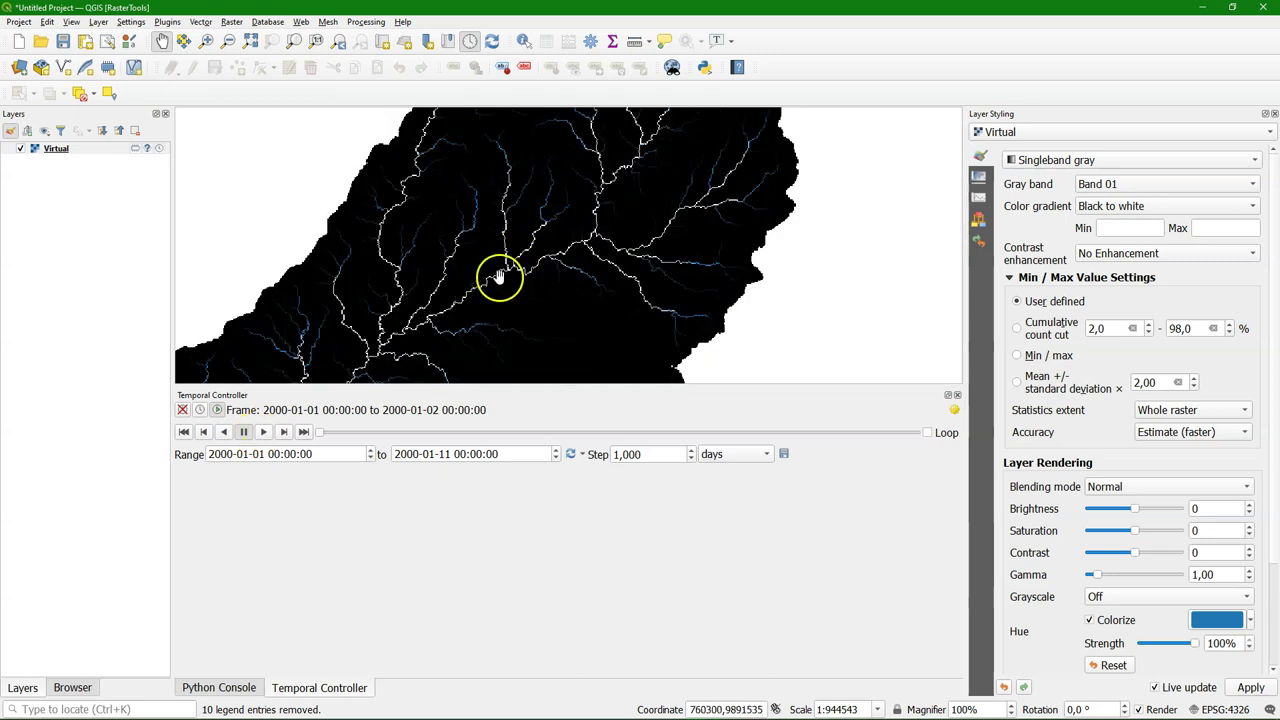
click(263, 432)
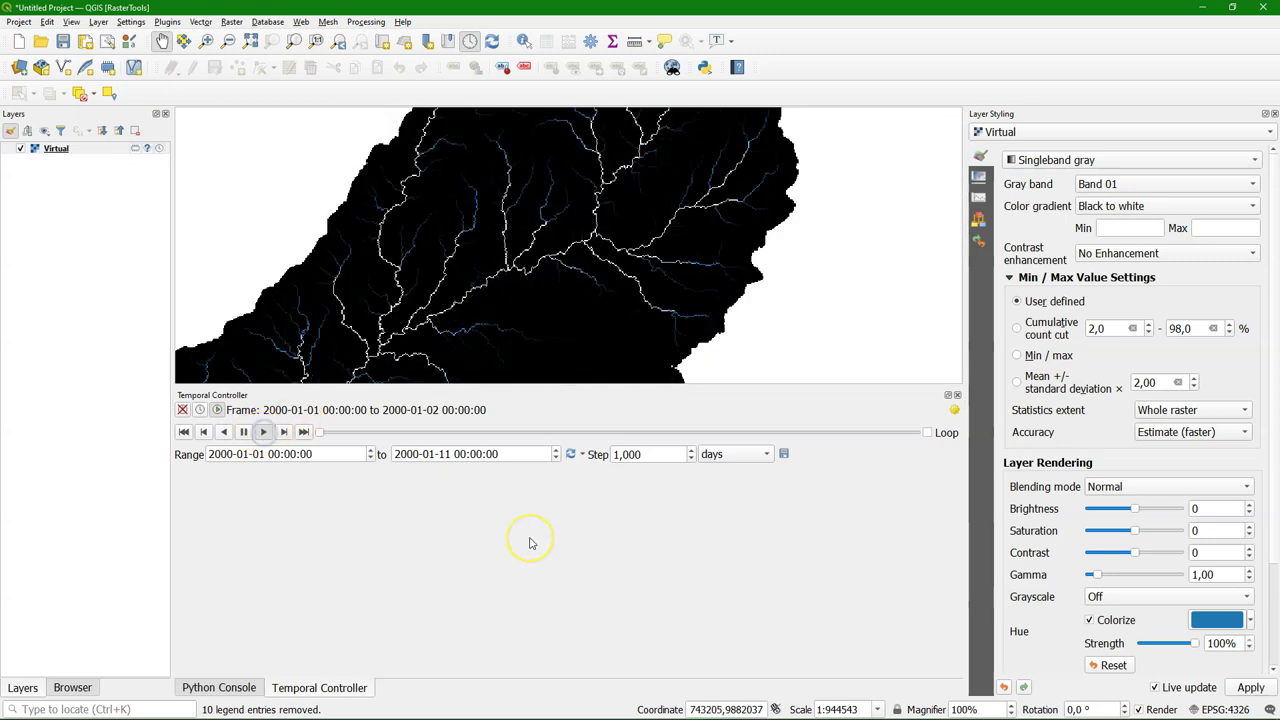